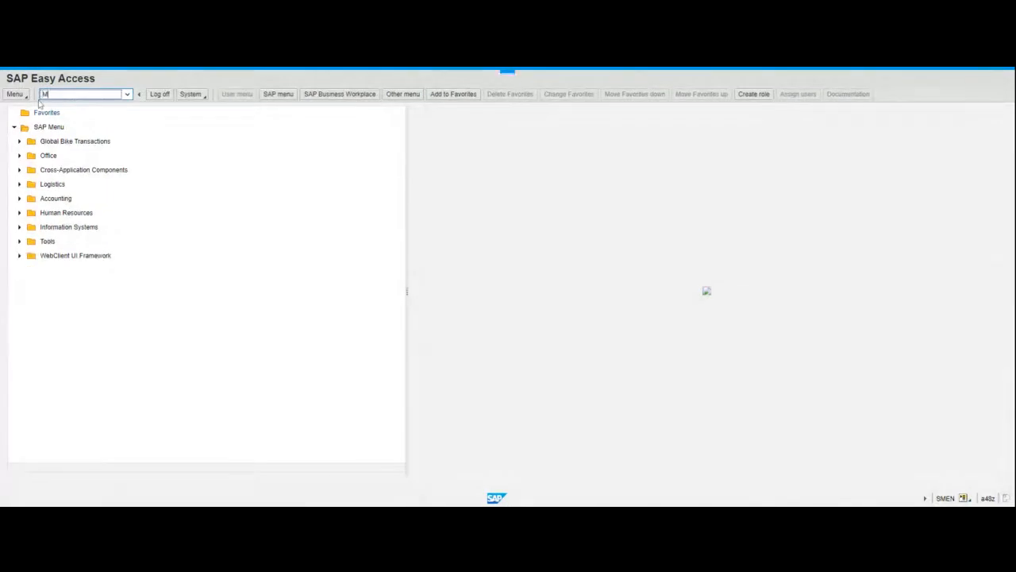
Open the Create Purchase Order transaction ME21N.
type("ME2")
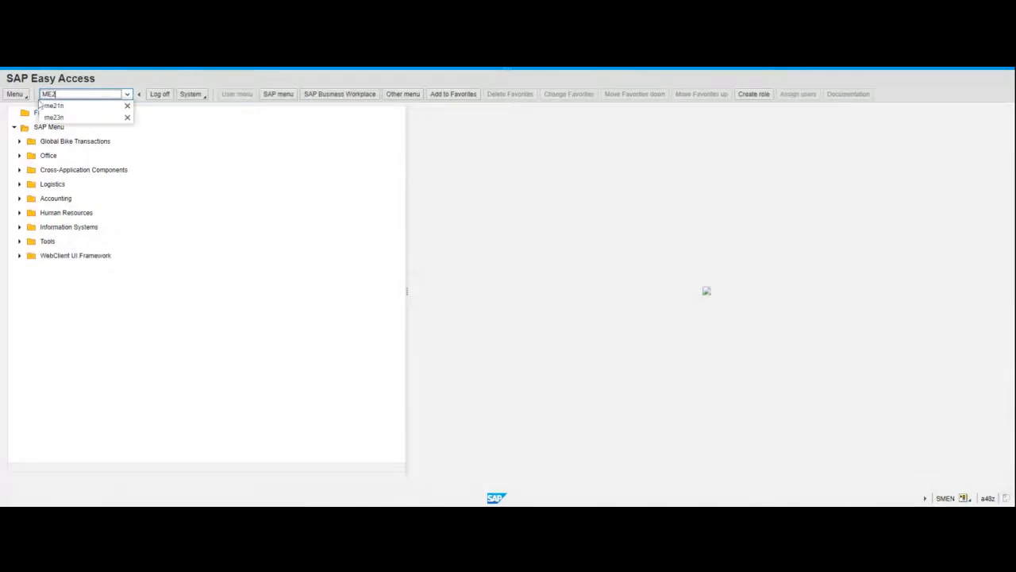
left_click(50, 106)
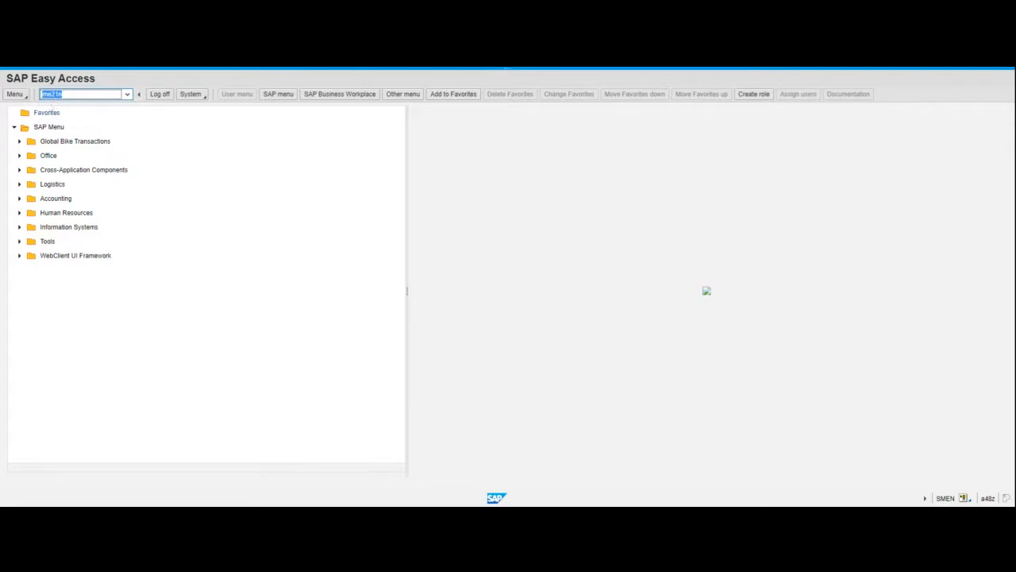
key("End")
key("Return")
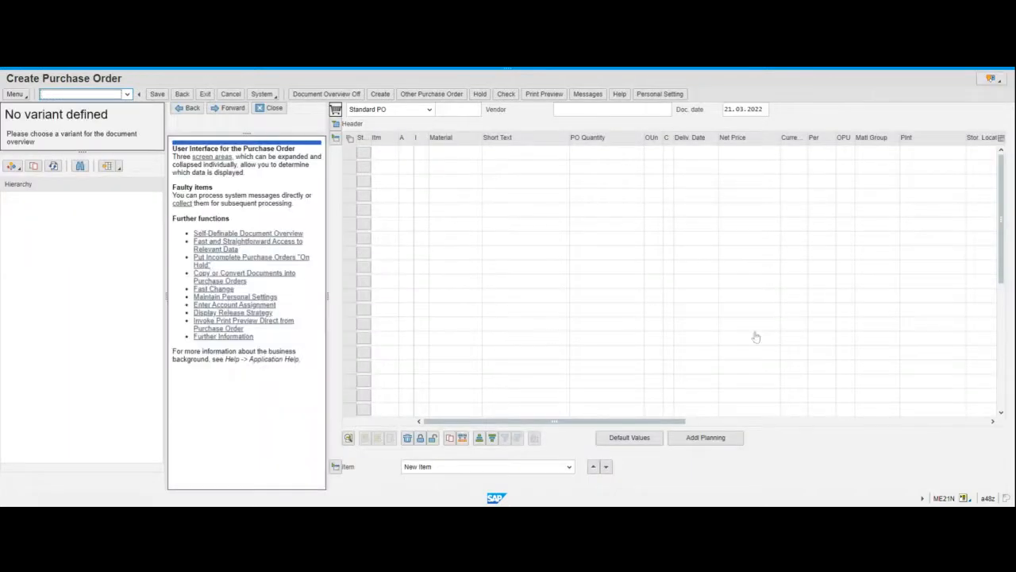
Hide and show the document overview, and expand and collapse the header area, to view the screen layout.
left_click(349, 96)
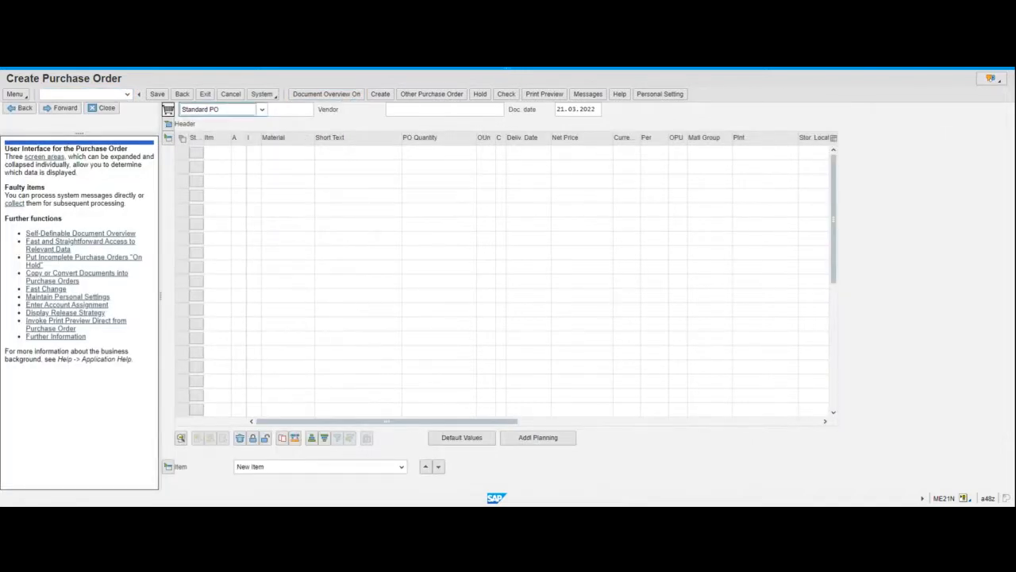
left_click(342, 98)
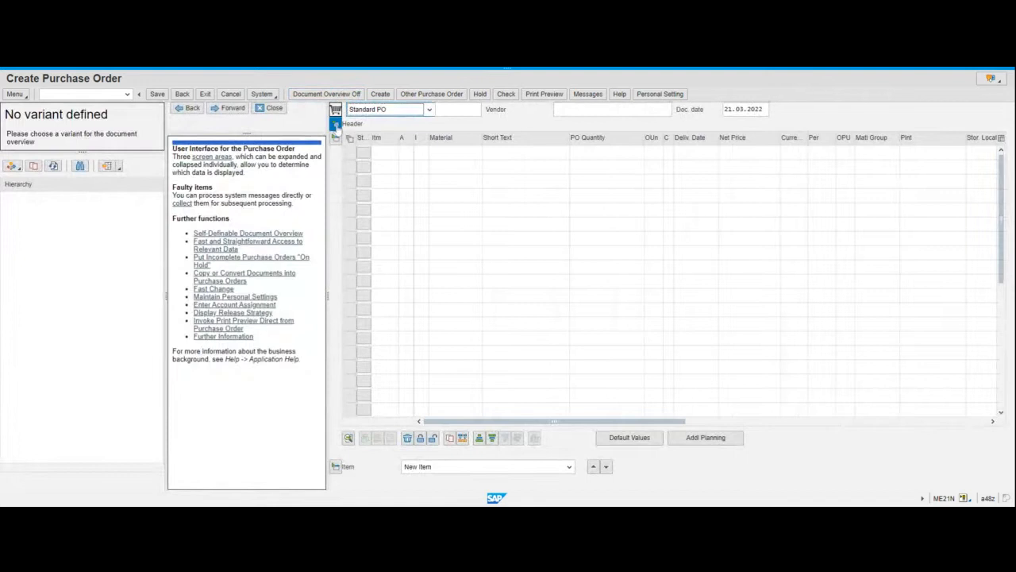
left_click(336, 125)
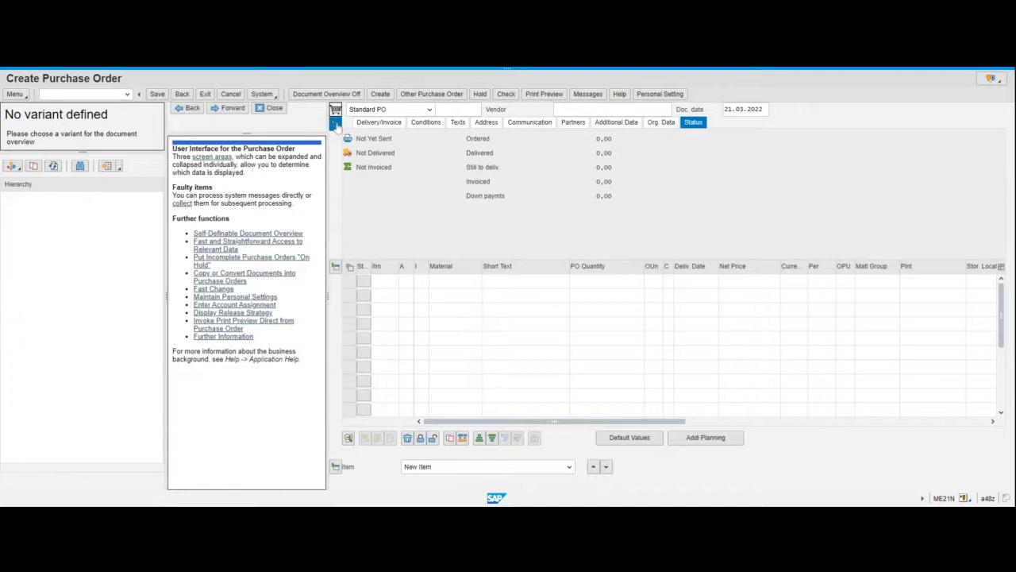
left_click(336, 125)
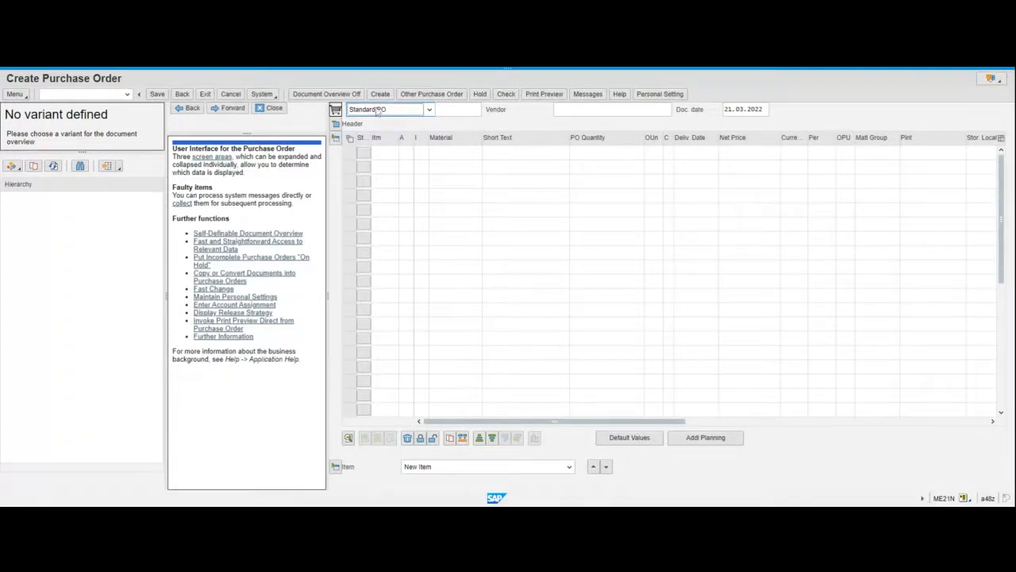
left_click(337, 96)
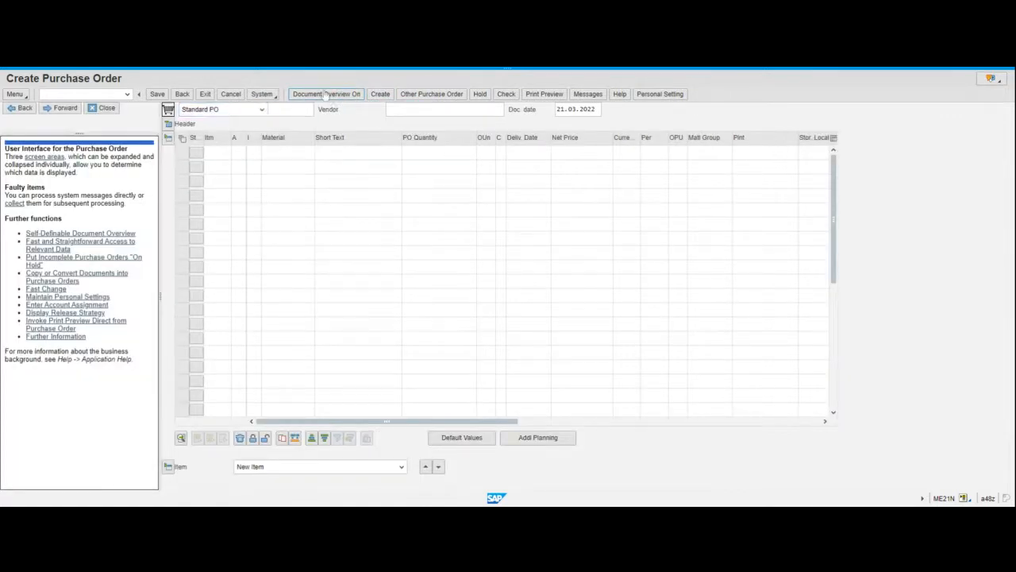
left_click(325, 94)
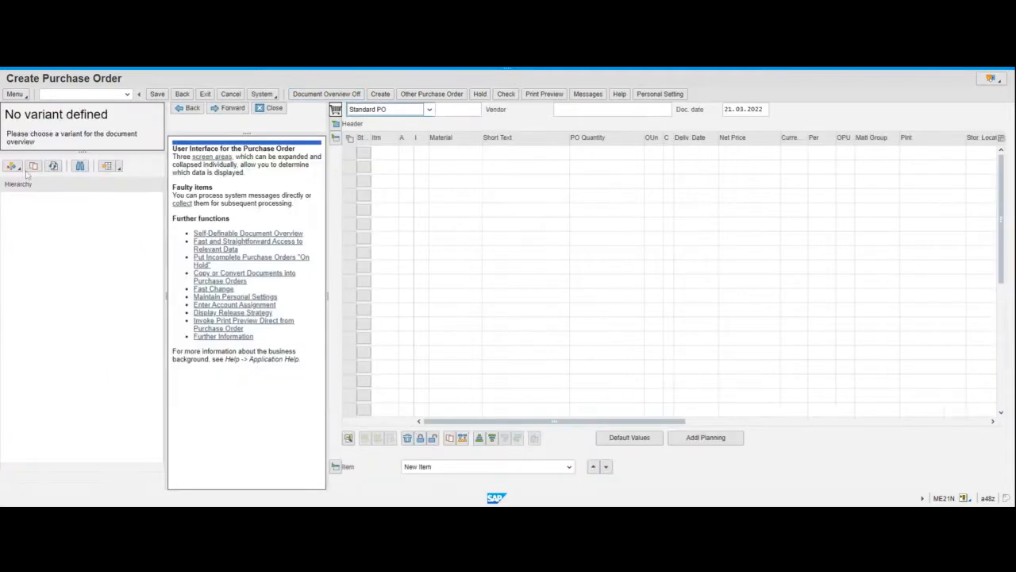
Open the requests-for-quotations selection and clear the Purchasing Document, Vendor and Plant criteria.
left_click(13, 166)
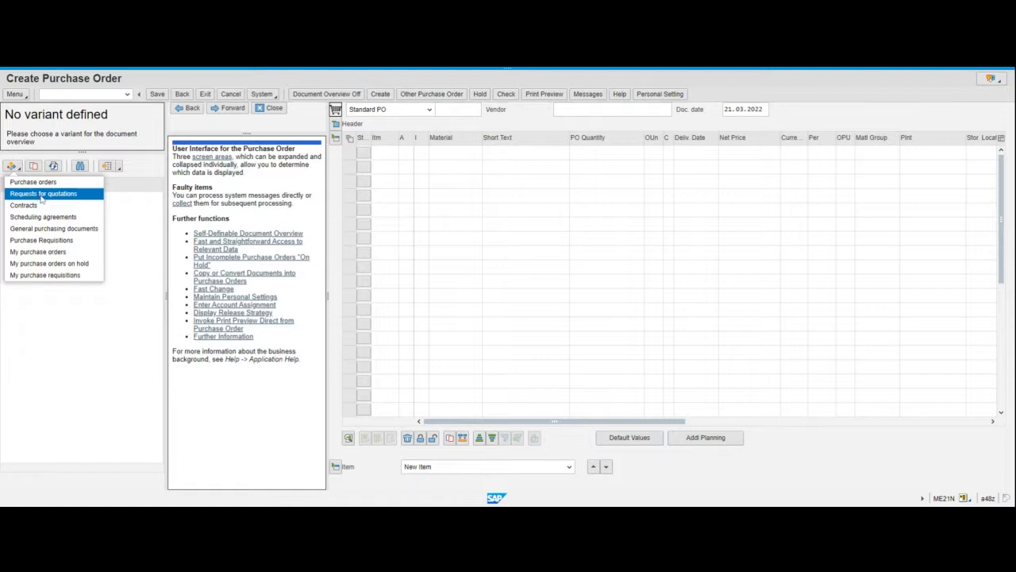
left_click(41, 195)
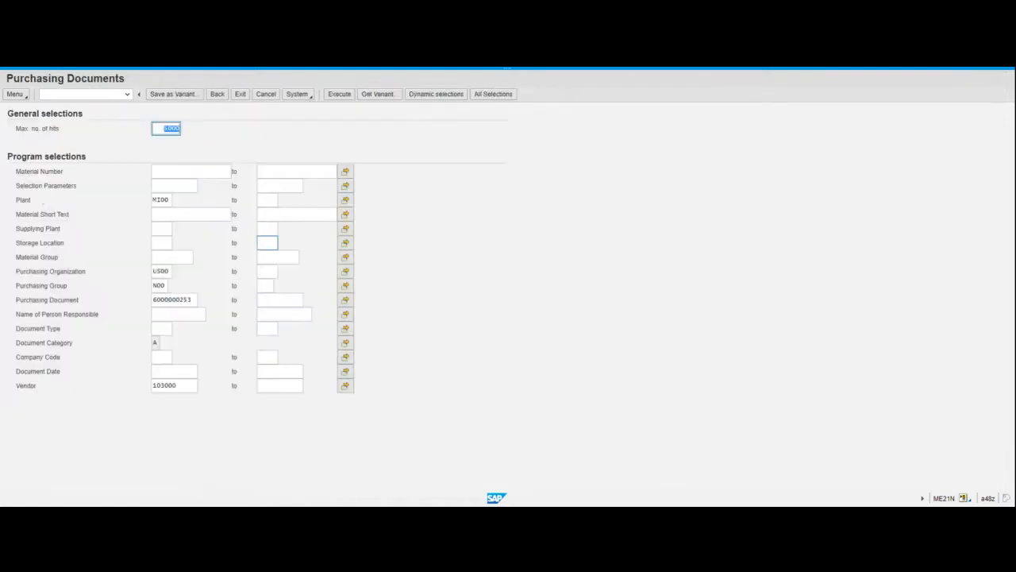
left_click(159, 301)
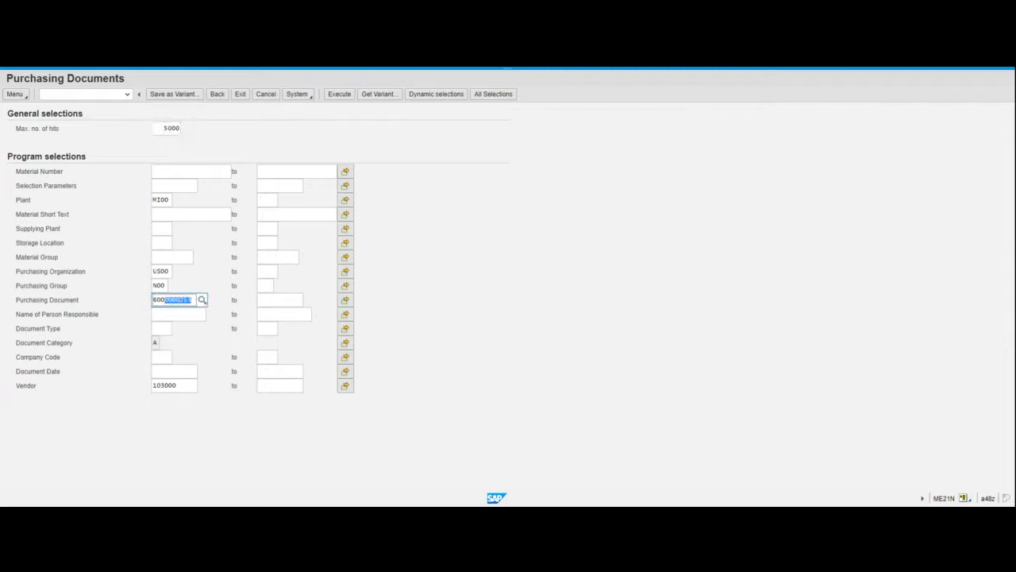
key("Delete")
left_click(160, 385)
key("Delete")
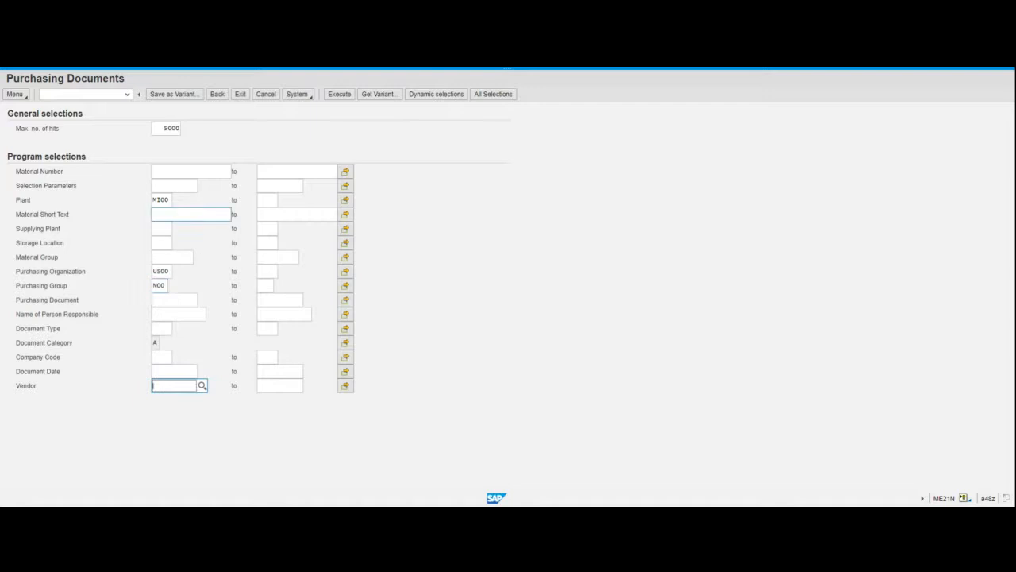
left_click_drag(153, 200, 169, 199)
key("BackSpace")
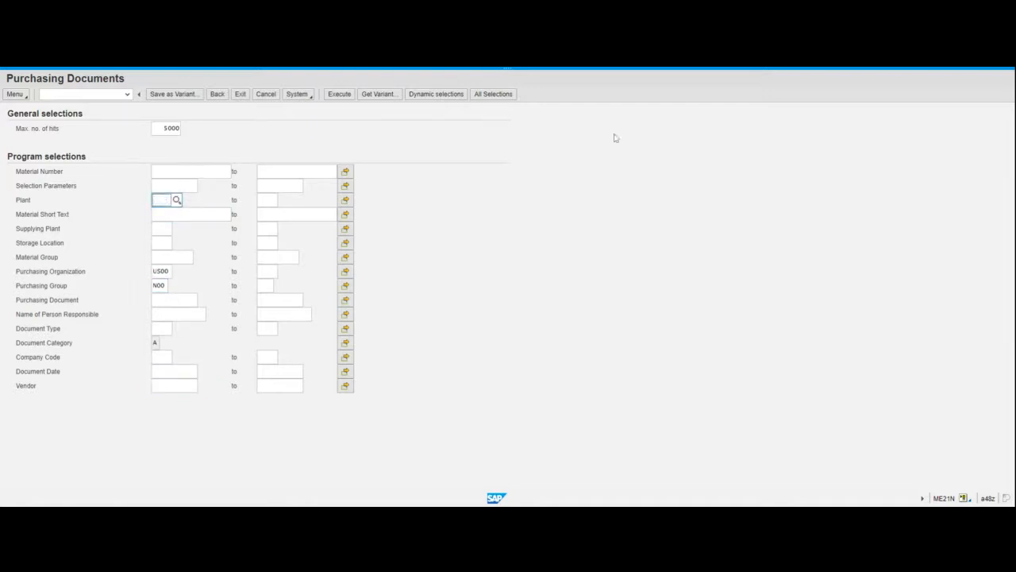
left_click(509, 200)
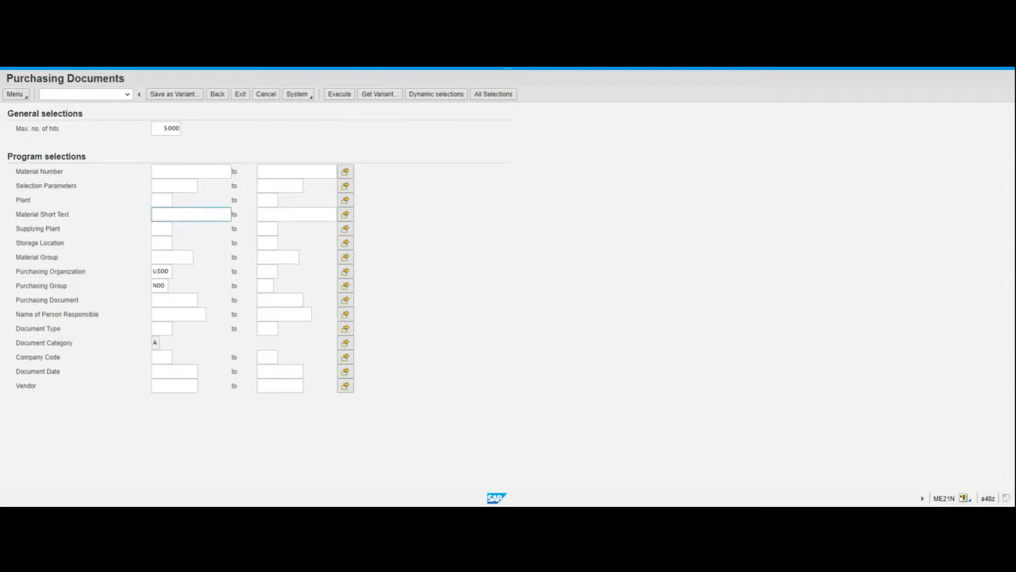
Set the Material Number criterion to CHLK2000 and execute the selection.
left_click(179, 185)
left_click(160, 286)
left_click(191, 171)
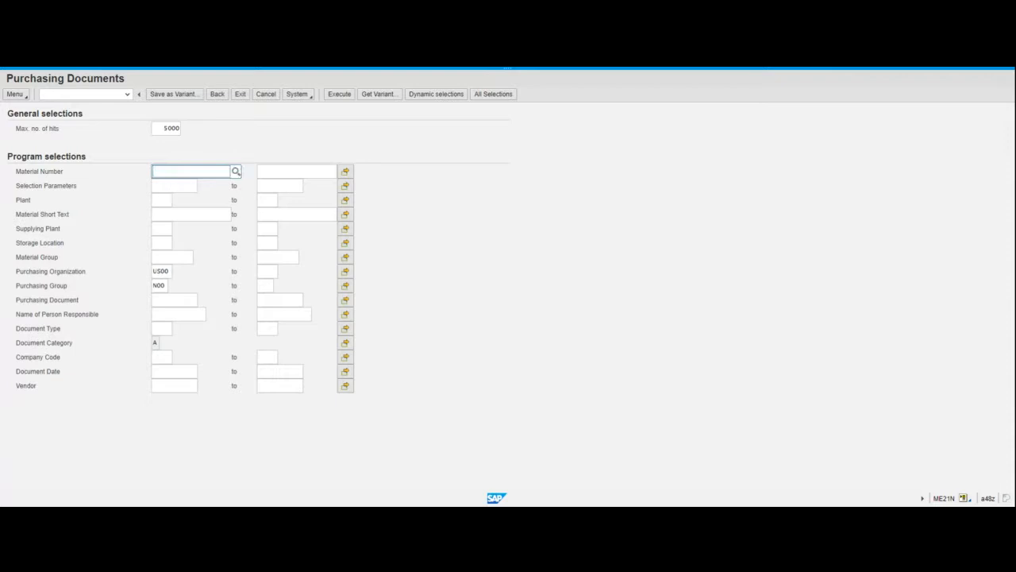
type("ch")
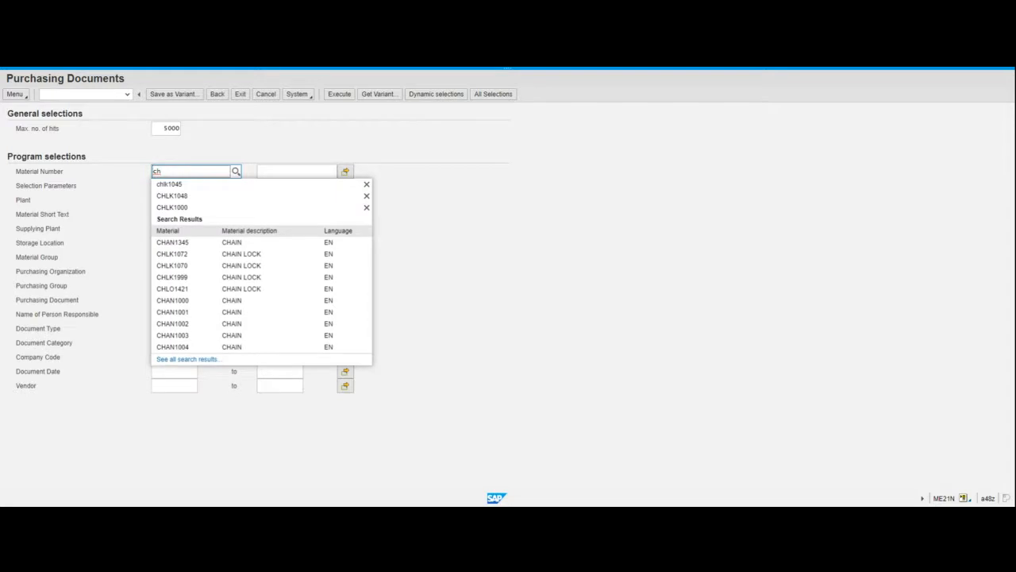
left_click(186, 208)
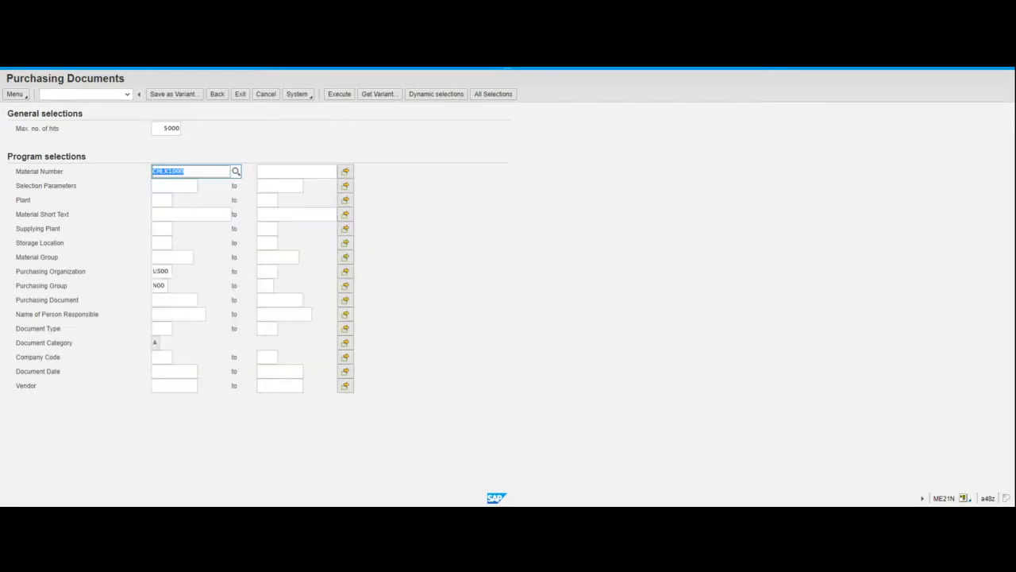
left_click(168, 171)
key("Delete")
type("2")
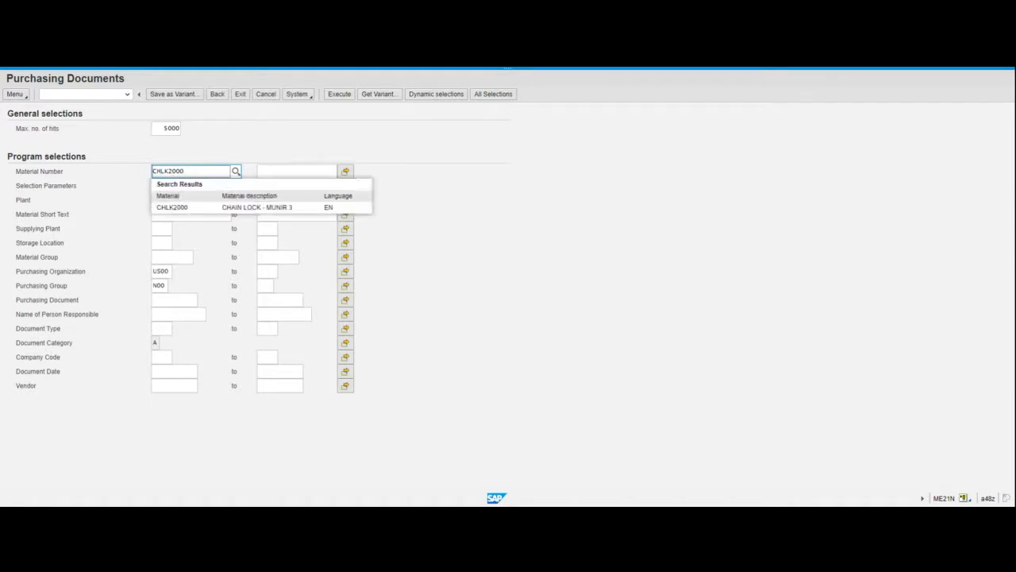
left_click(188, 208)
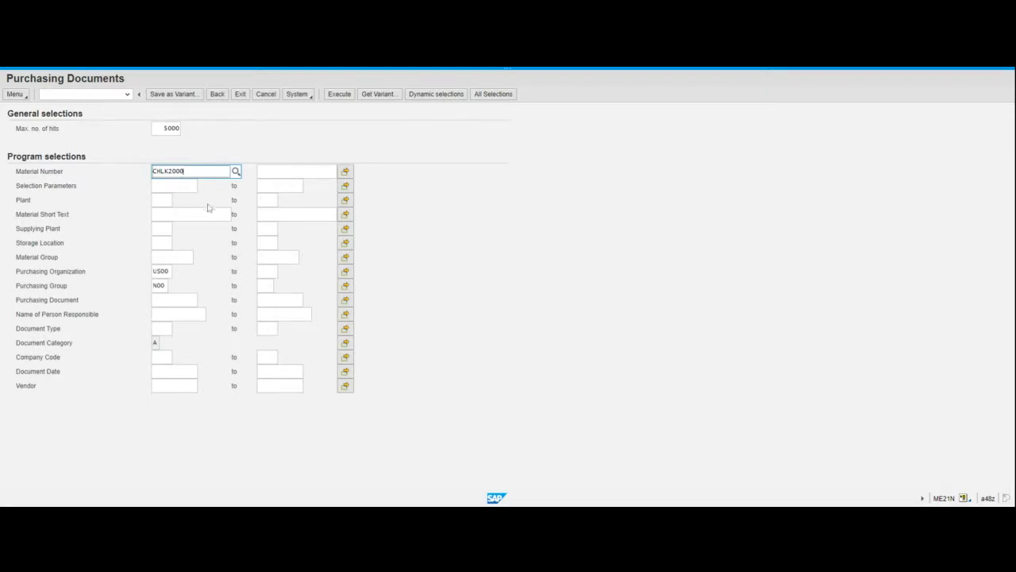
left_click(342, 94)
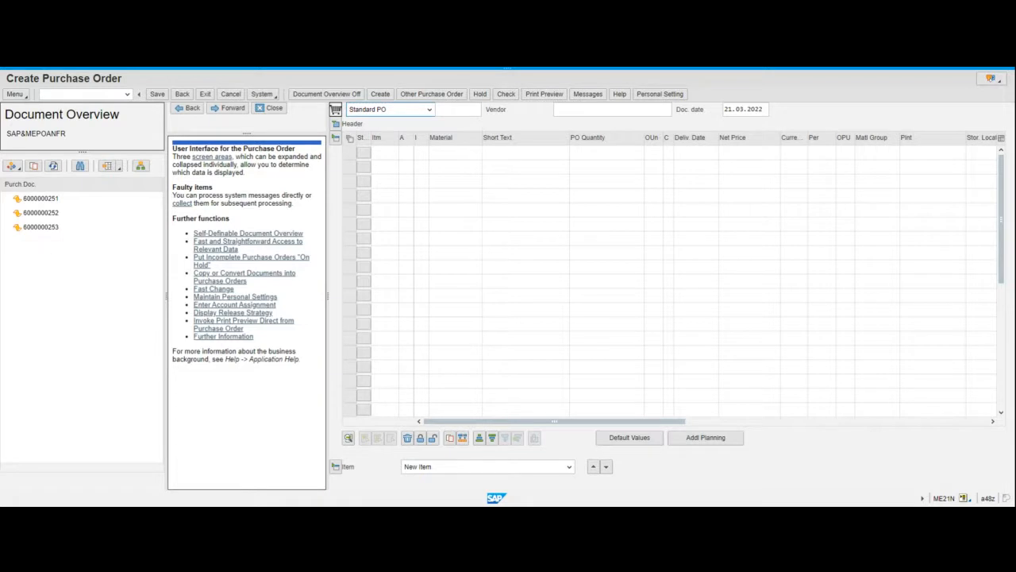
Sort the document overview by Vendor name ahead of Purchasing Document and expand each vendor's group.
left_click(141, 166)
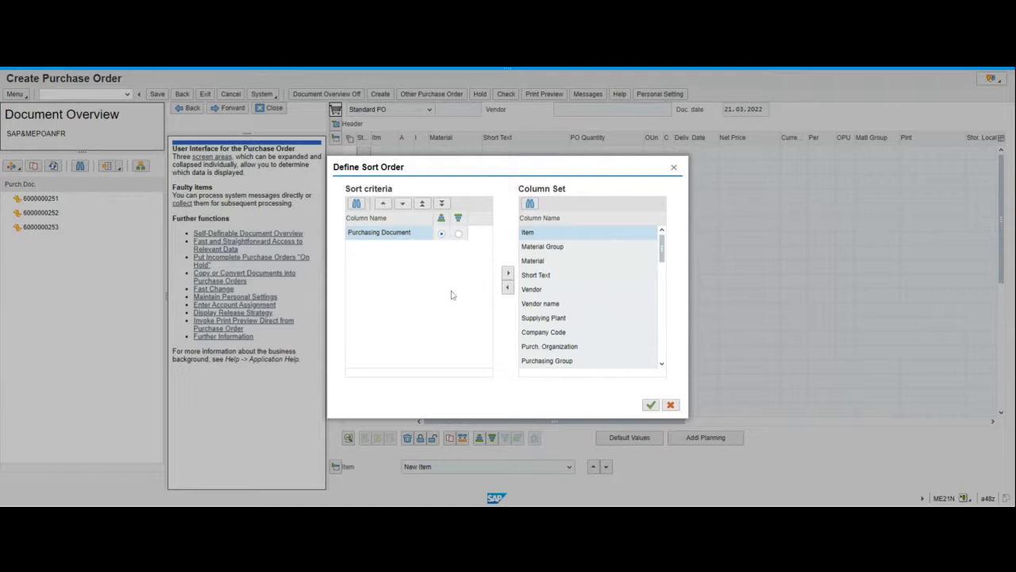
left_click(556, 304)
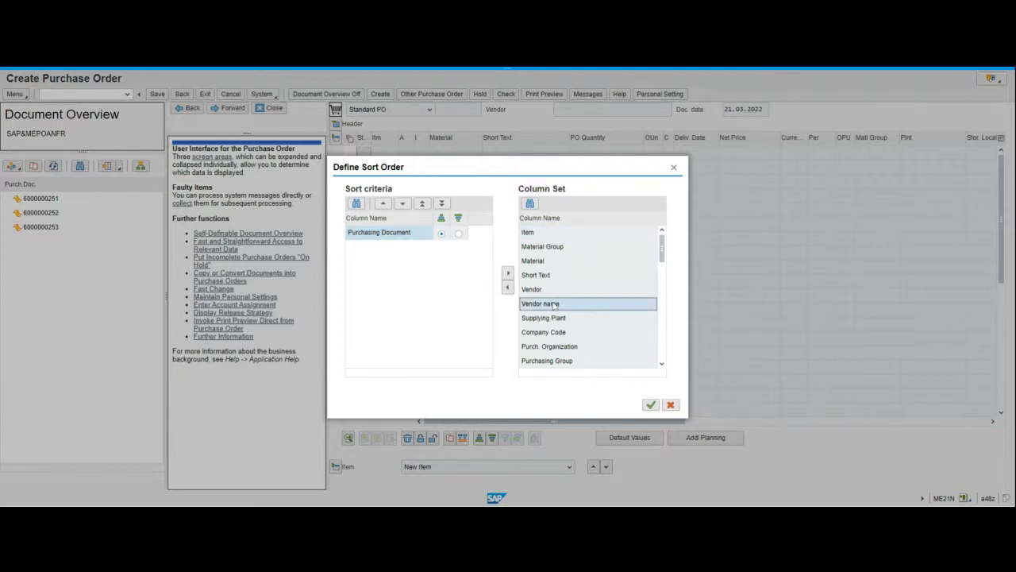
left_click(508, 289)
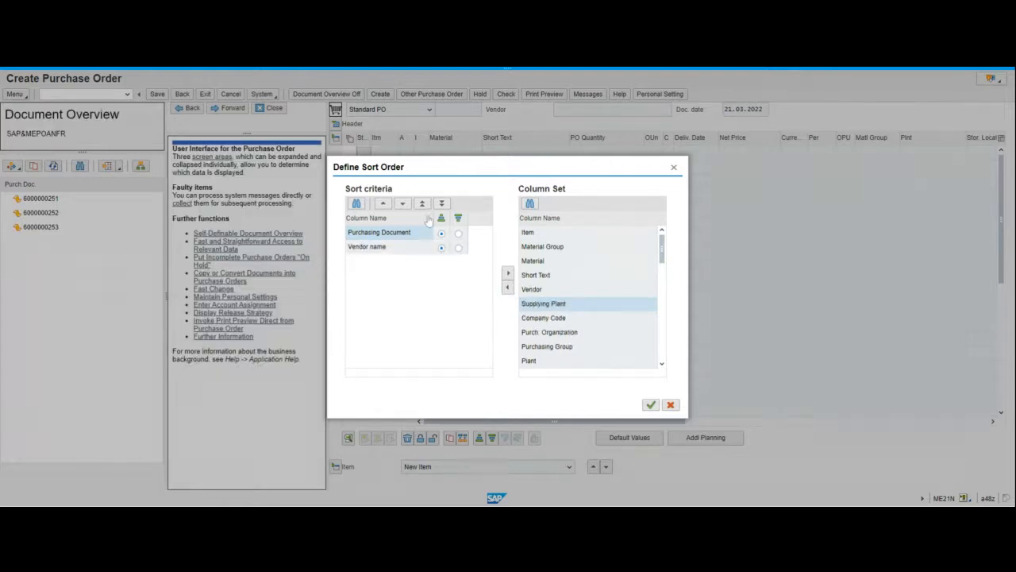
left_click(386, 247)
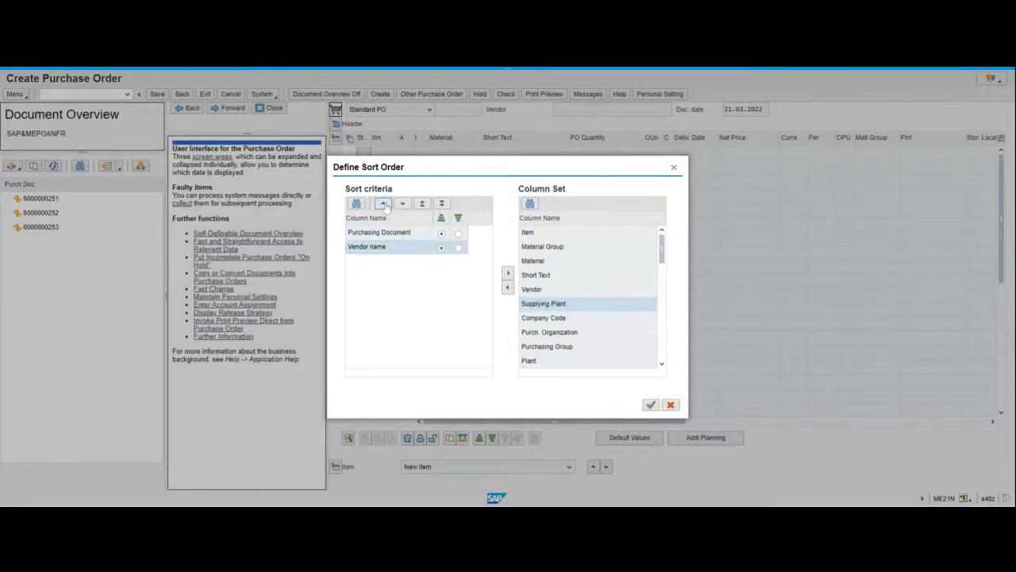
left_click(384, 204)
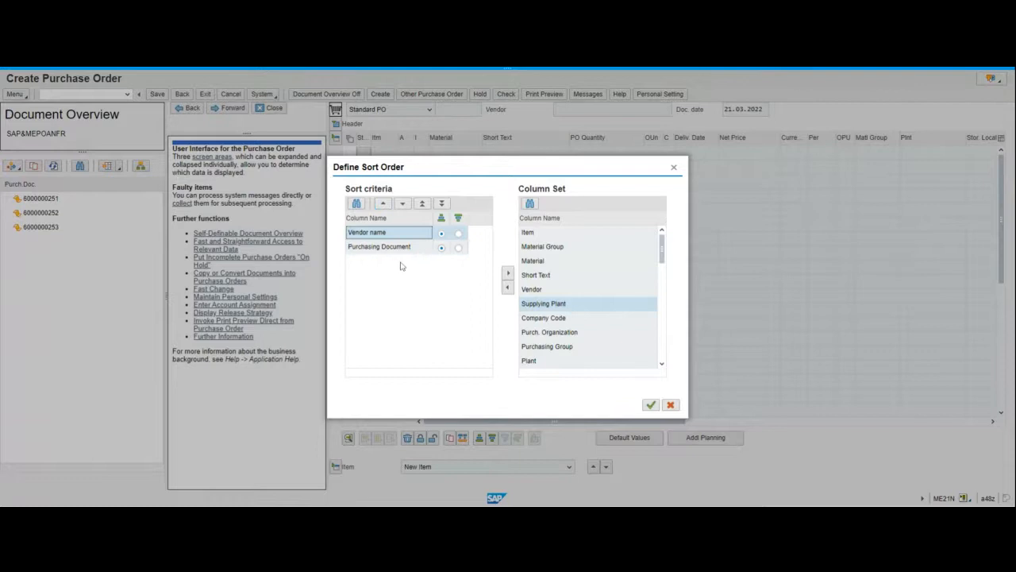
left_click(651, 405)
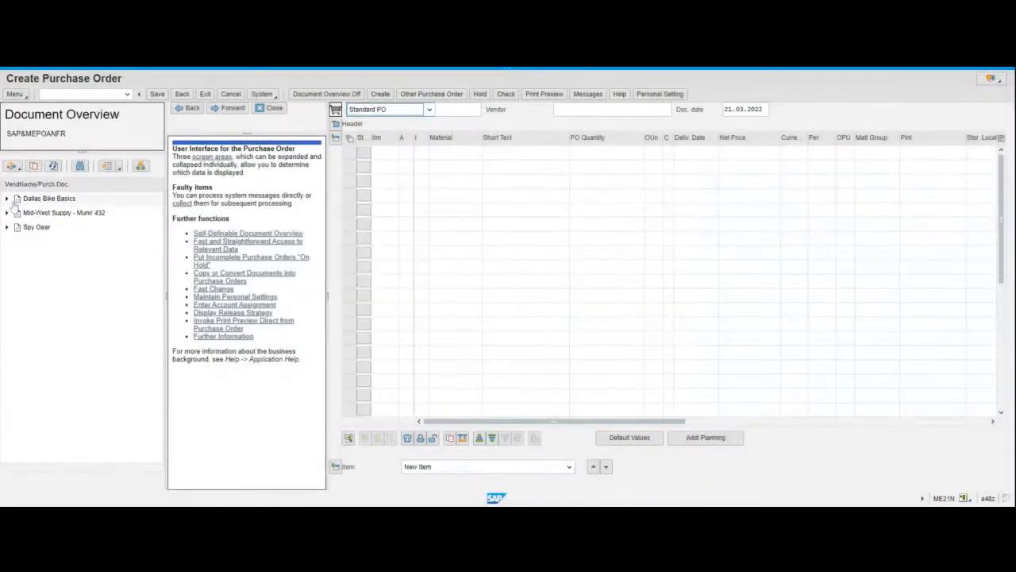
left_click(8, 199)
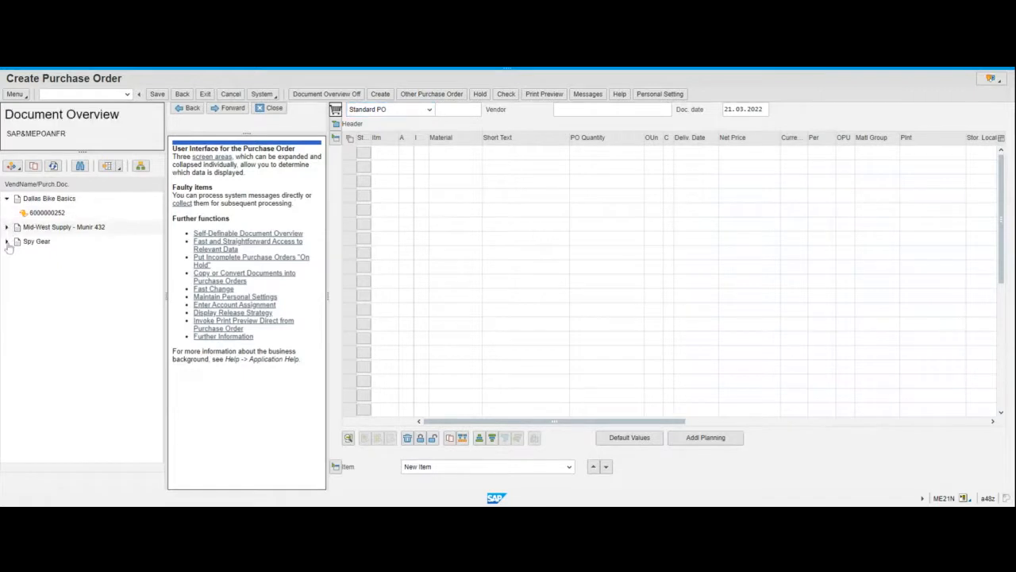
left_click(7, 243)
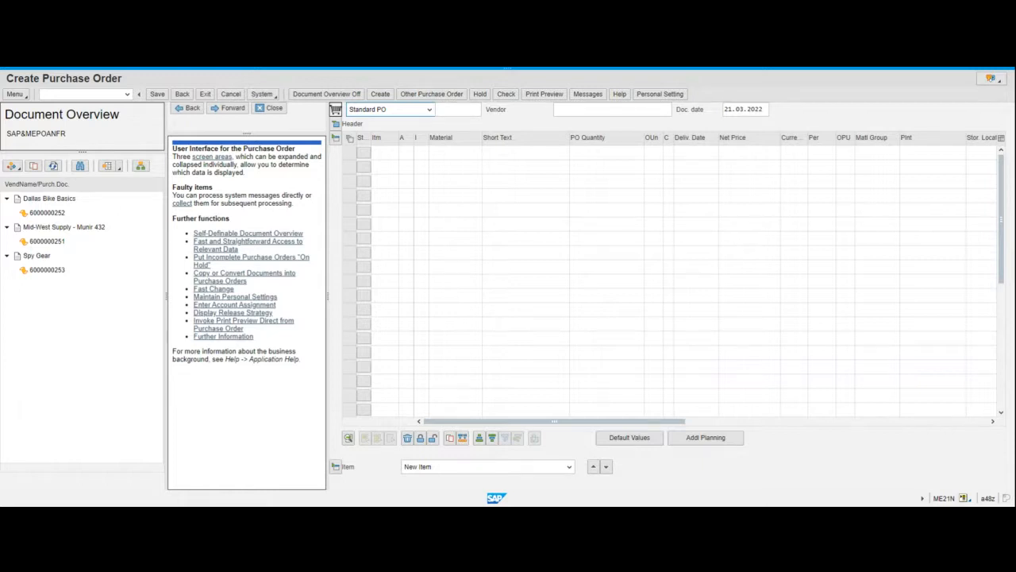
Add the Material column to the document overview layout and widen the overview pane.
left_click(119, 166)
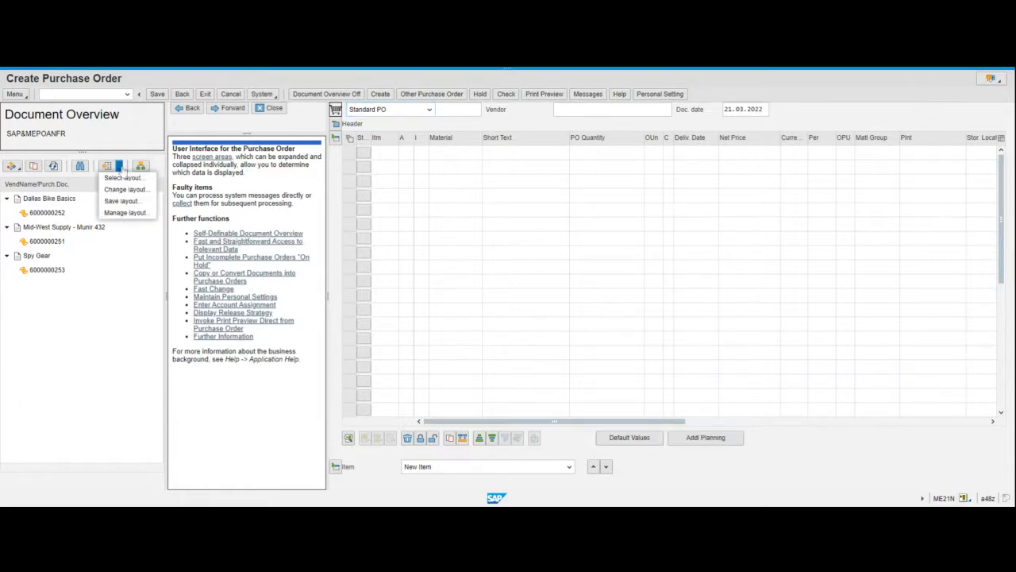
left_click(127, 190)
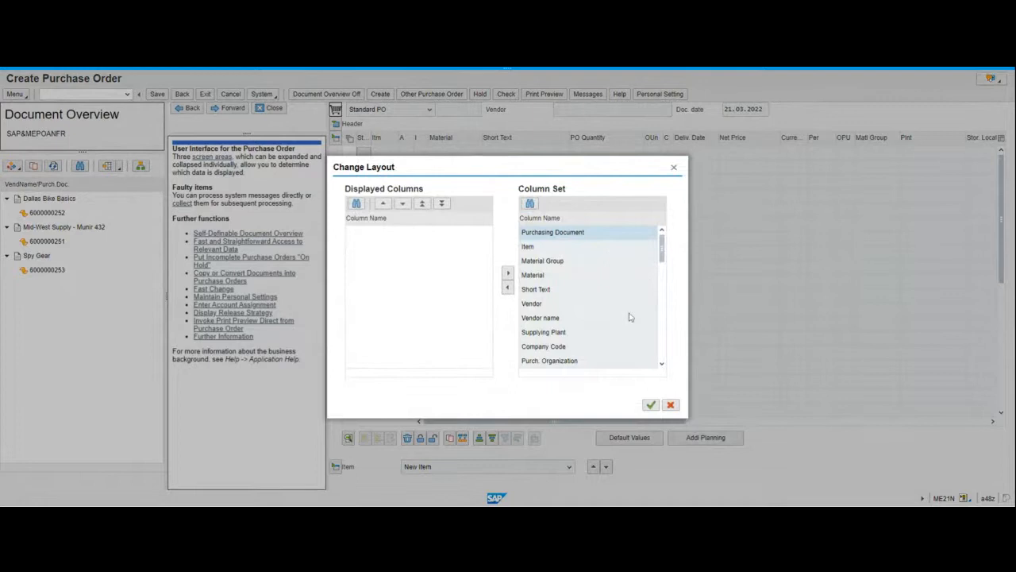
left_click(553, 276)
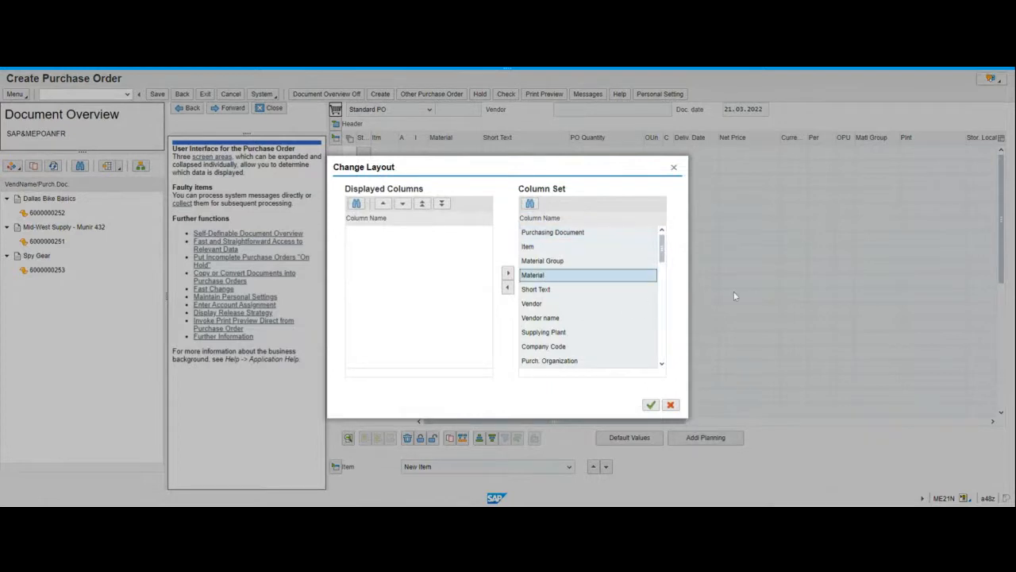
left_click(509, 288)
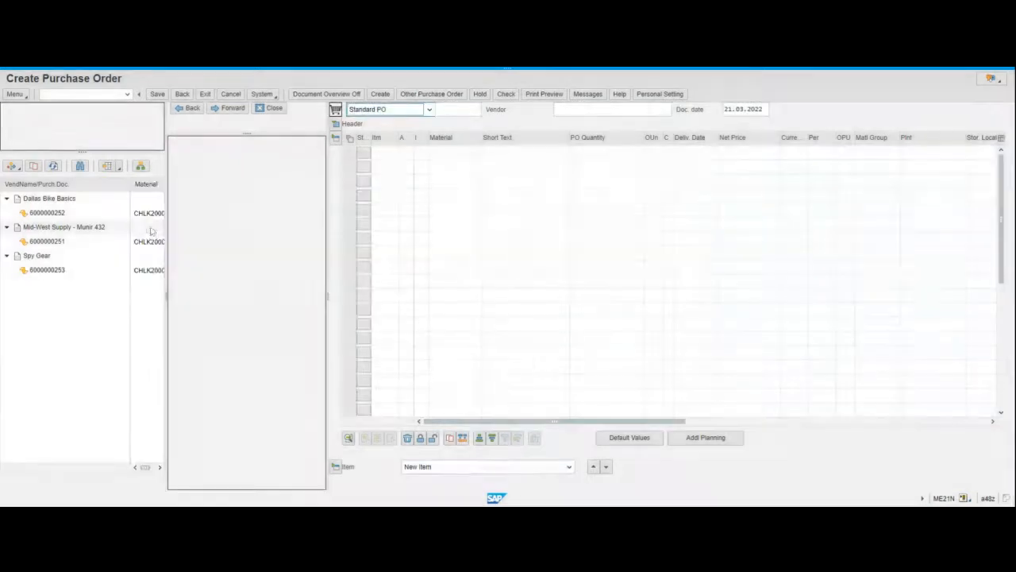
left_click_drag(166, 262, 199, 263)
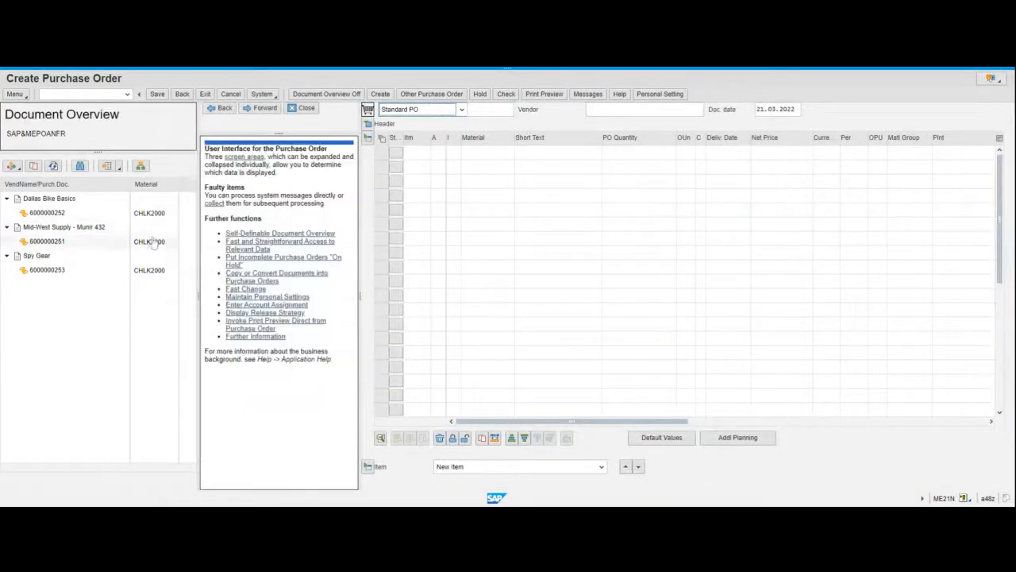
left_click(62, 245)
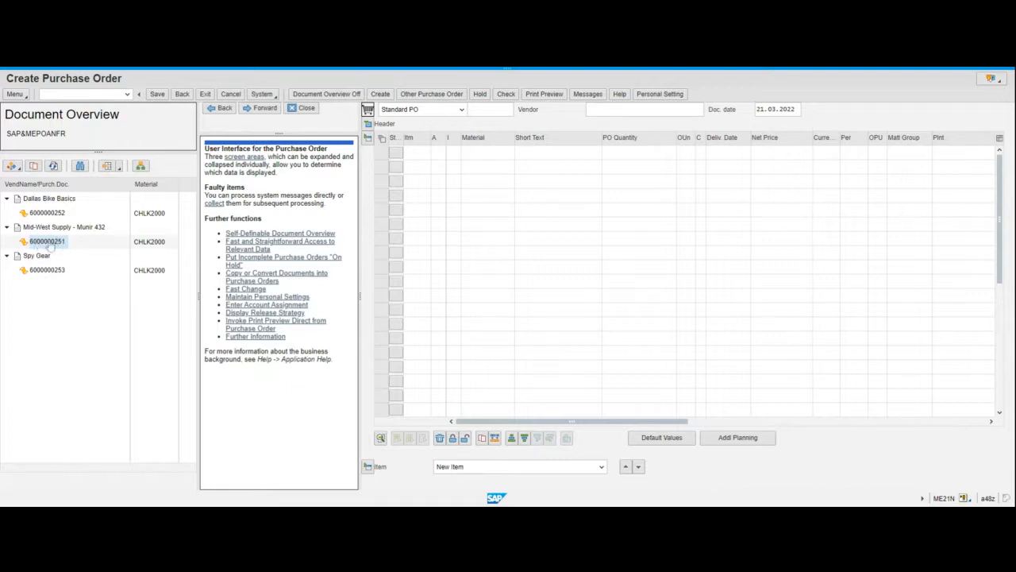
left_click(34, 167)
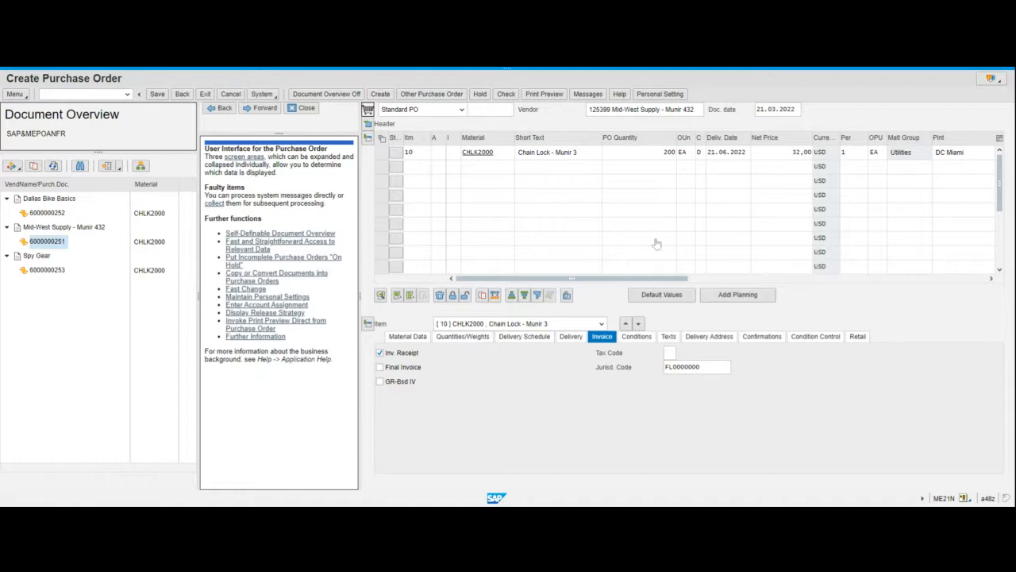
left_click(732, 157)
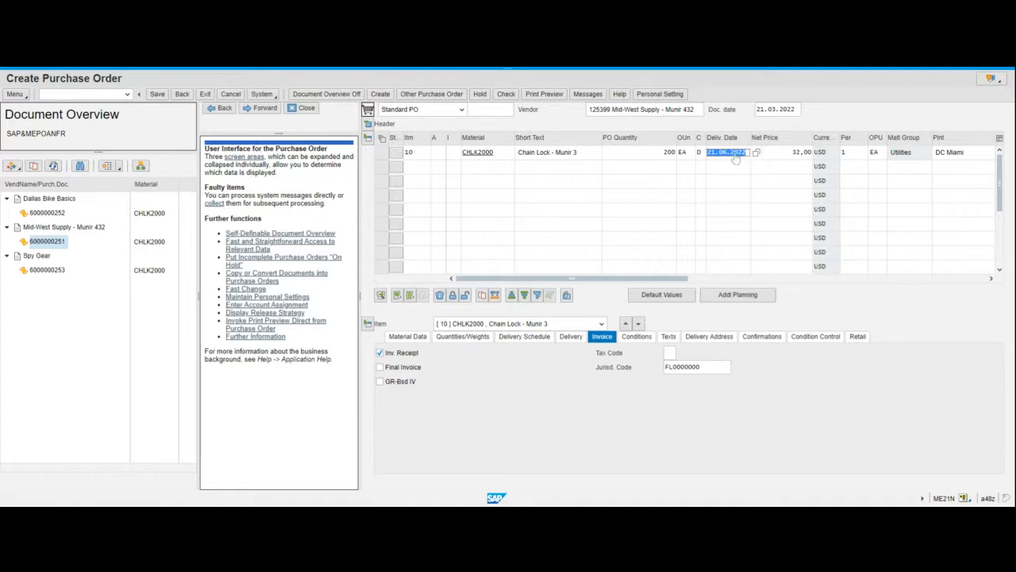
left_click(724, 158)
Expand the header to review its Status, Conditions and Delivery/Invoice data, then expand the item detail.
left_click(368, 125)
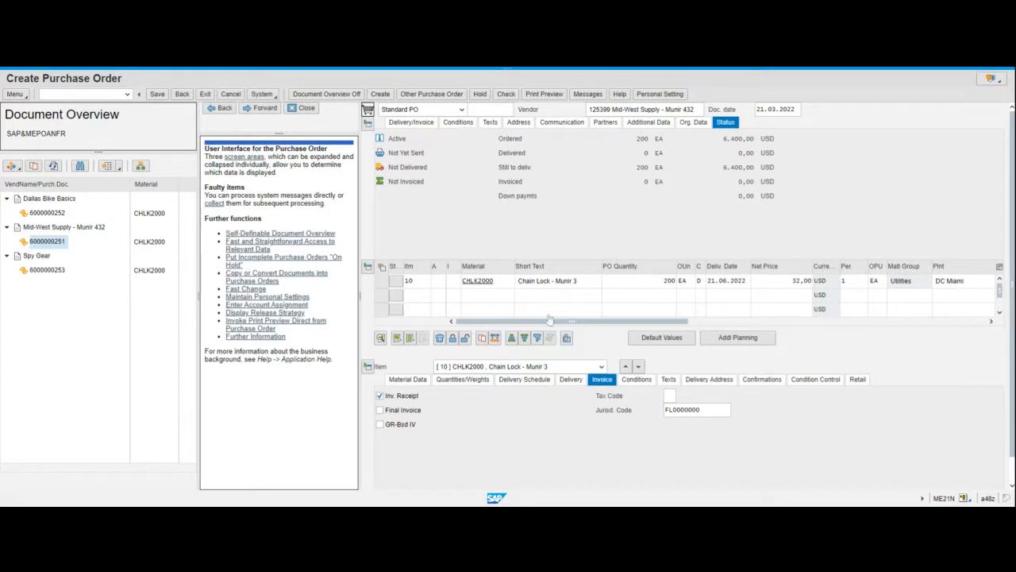
left_click(458, 123)
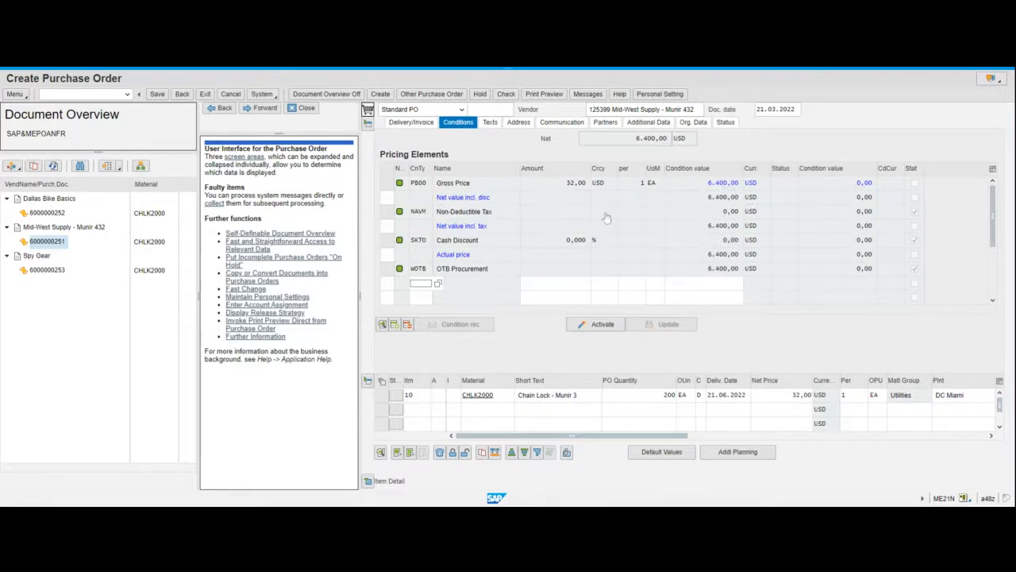
left_click(411, 125)
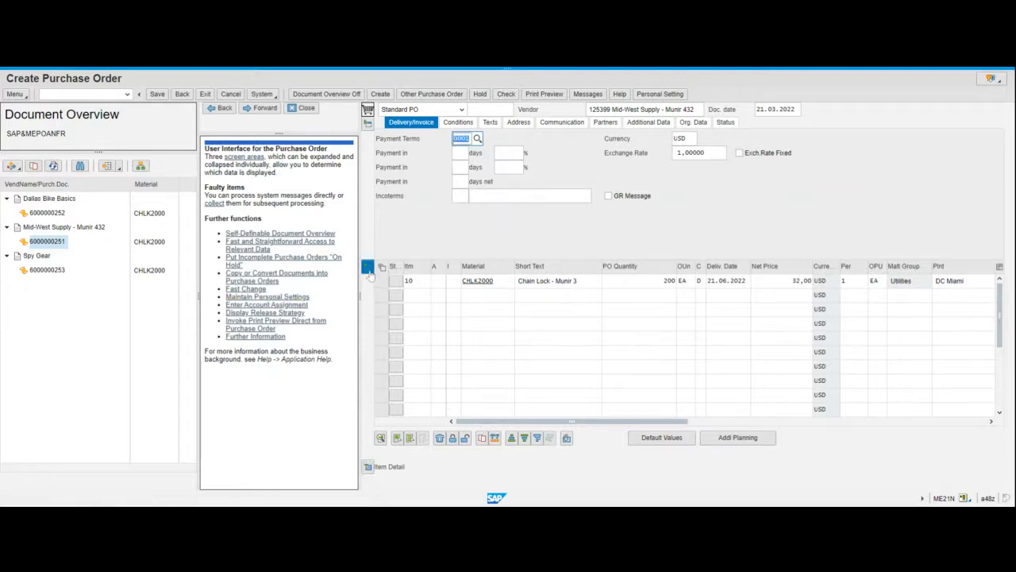
left_click(369, 471)
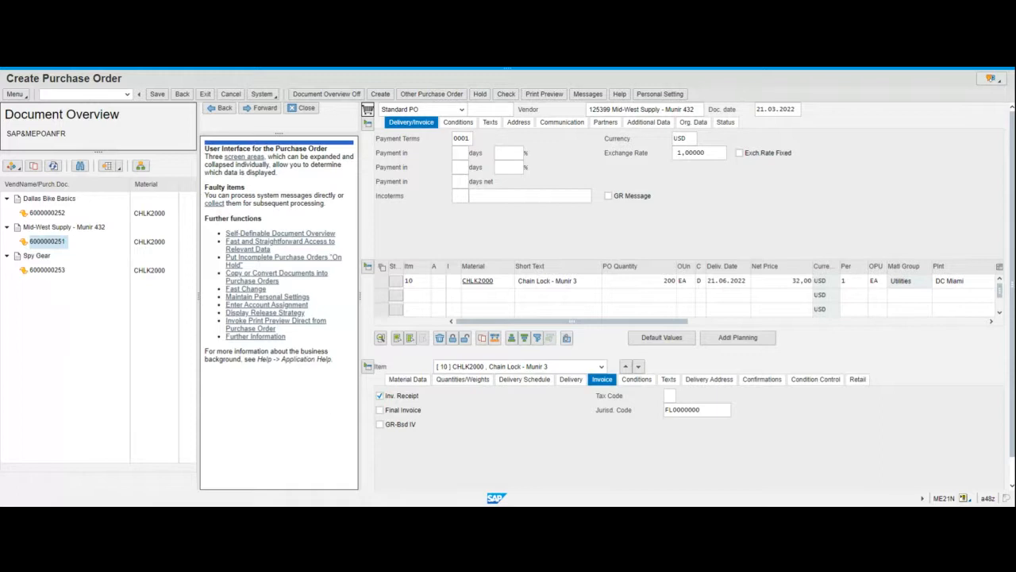
Open the item's delivery schedule and duplicate its schedule line.
left_click(528, 381)
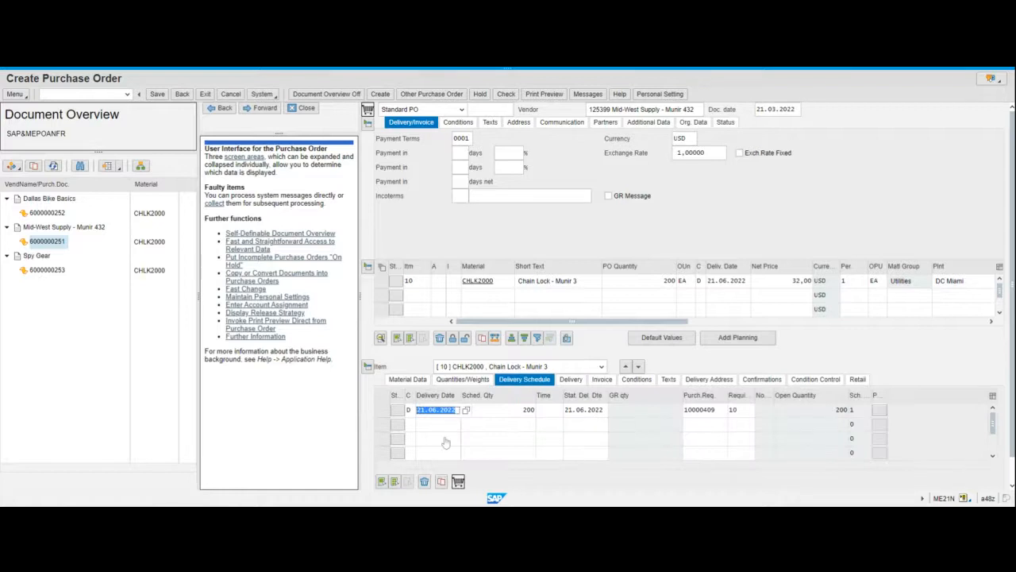
double_click(525, 410)
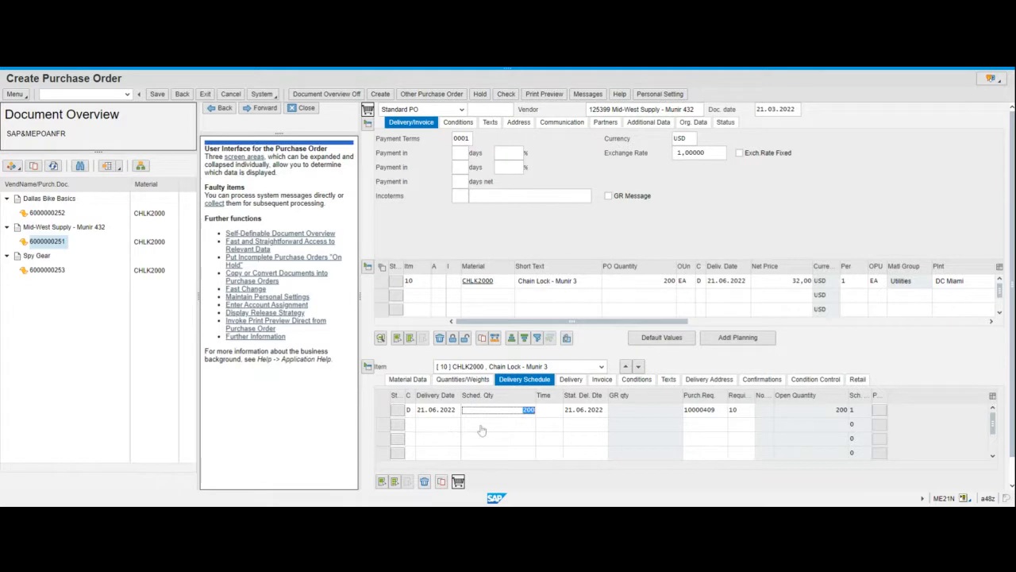
key("Return")
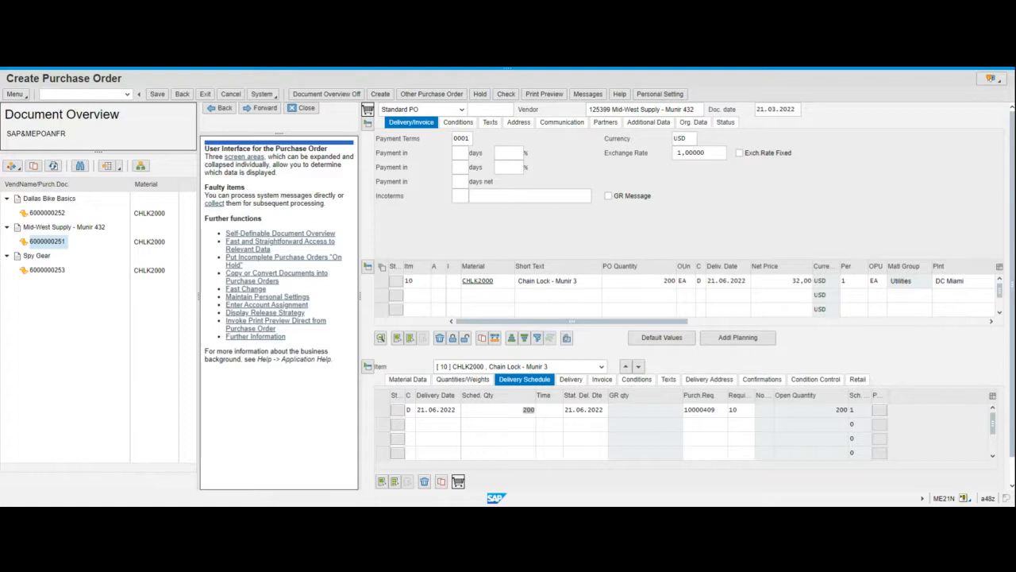
double_click(528, 408)
left_click(384, 411)
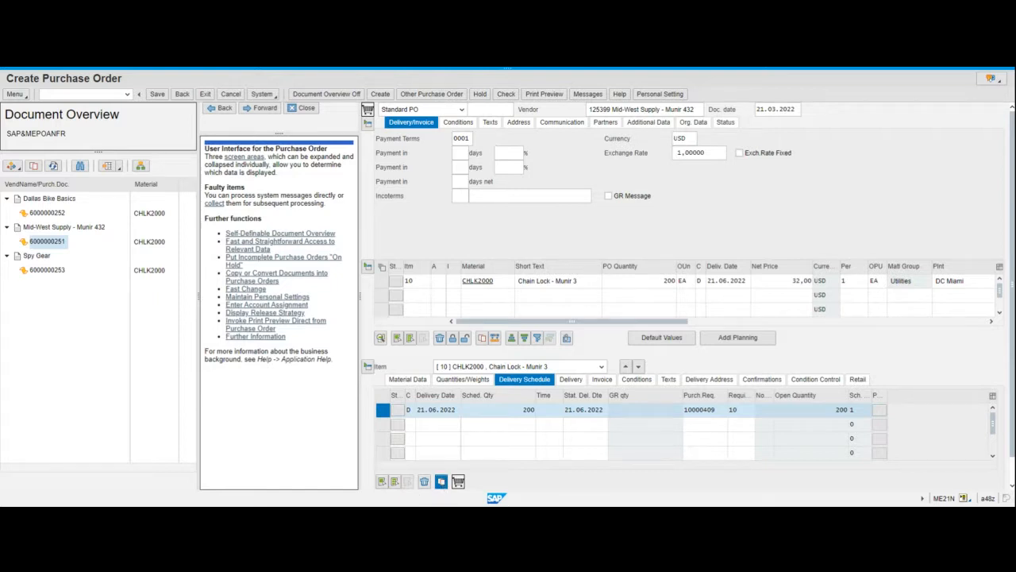
left_click(440, 481)
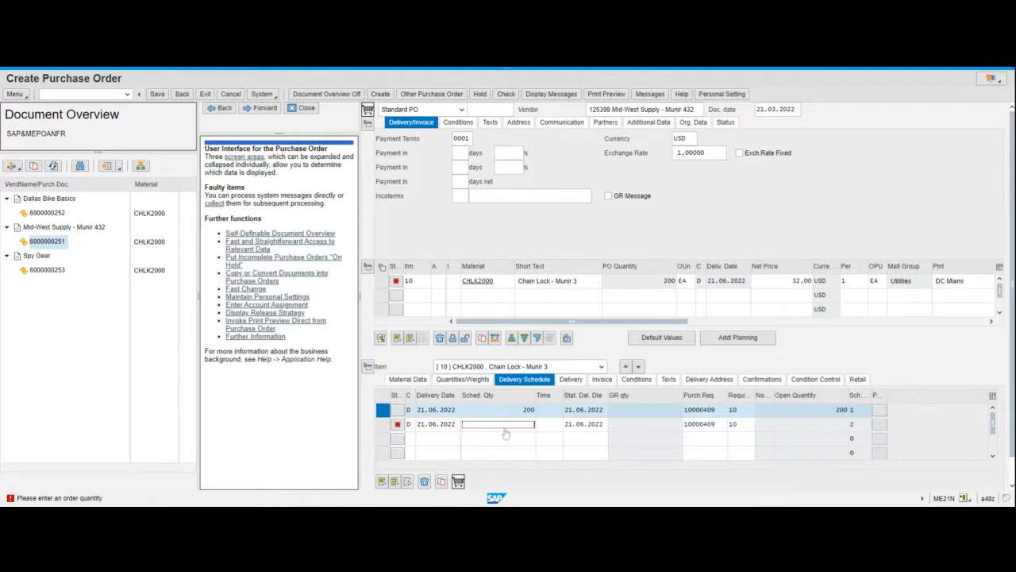
Set the scheduled quantity of both schedule lines to 100.
type("100")
double_click(524, 410)
type("100")
key("Return")
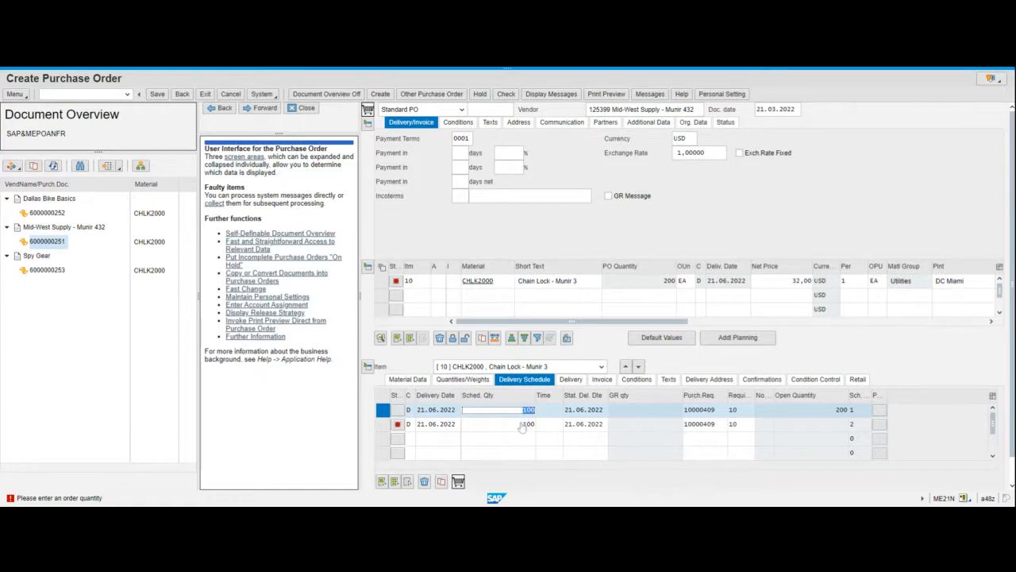
double_click(514, 427)
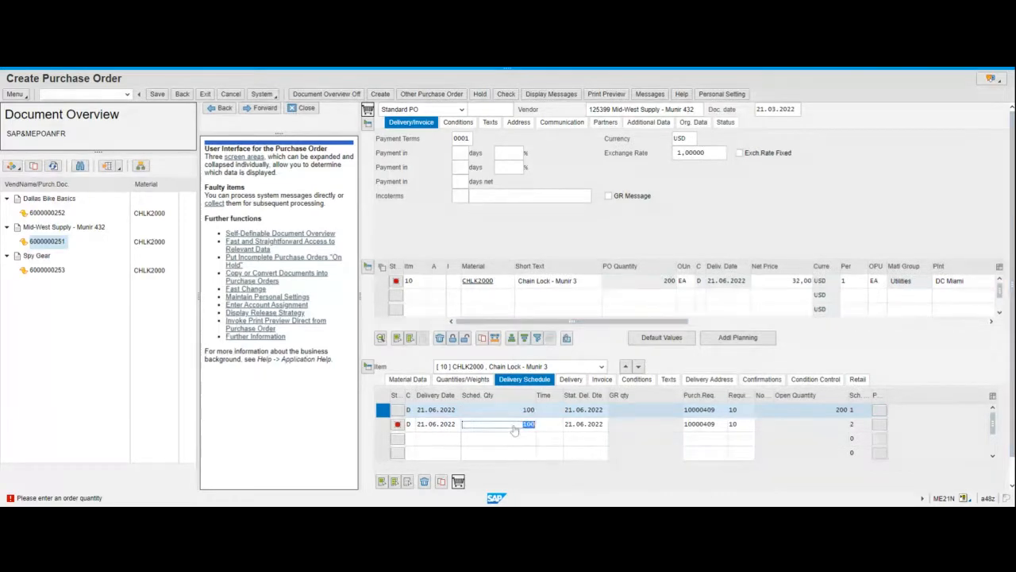
Set the second schedule line's delivery date to 28.03.2022 from the calendar.
double_click(436, 425)
left_click(466, 425)
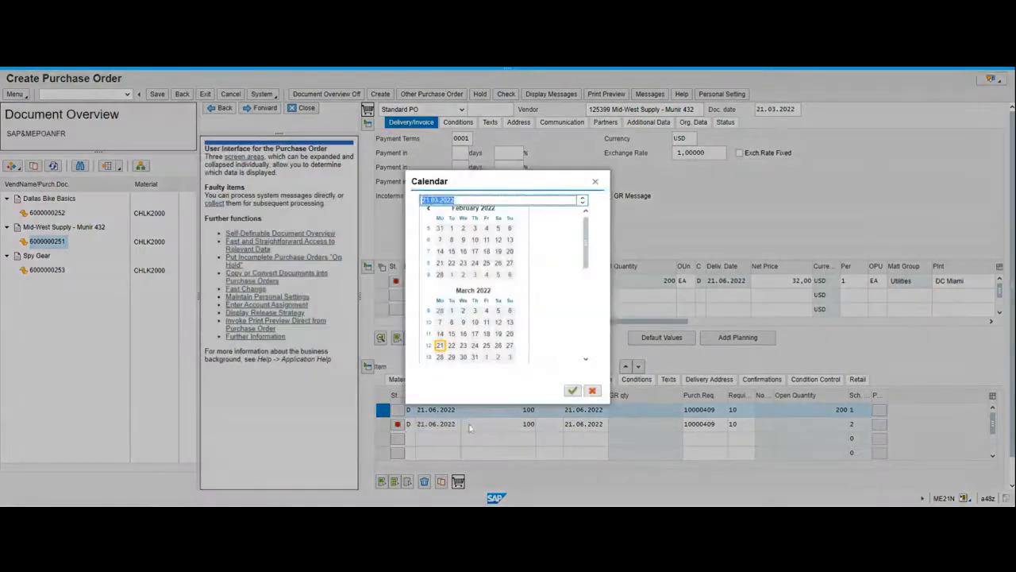
double_click(440, 357)
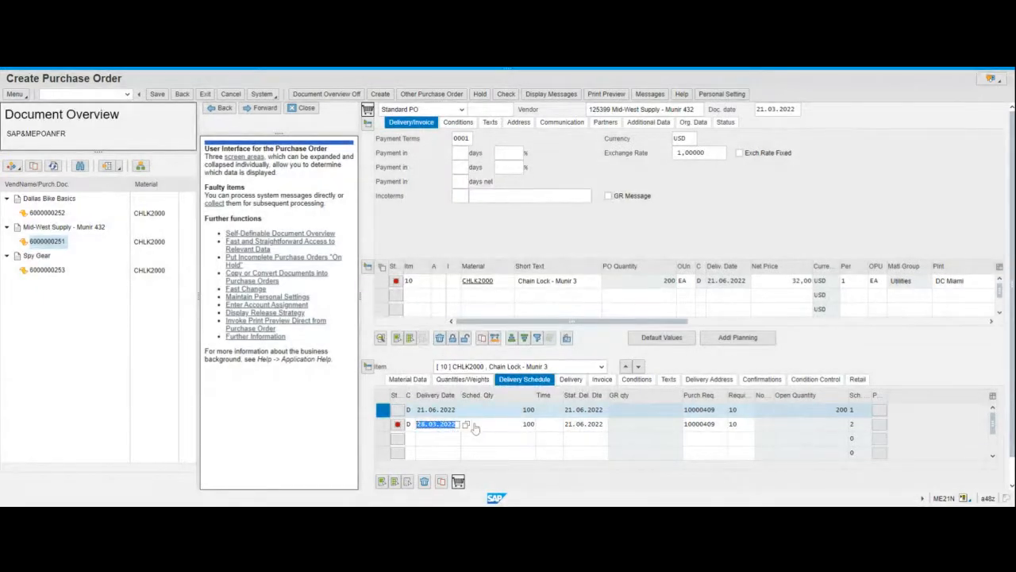
Set the second schedule line's delivery date to 28.06.2022 from the calendar.
left_click(437, 427)
left_click(467, 426)
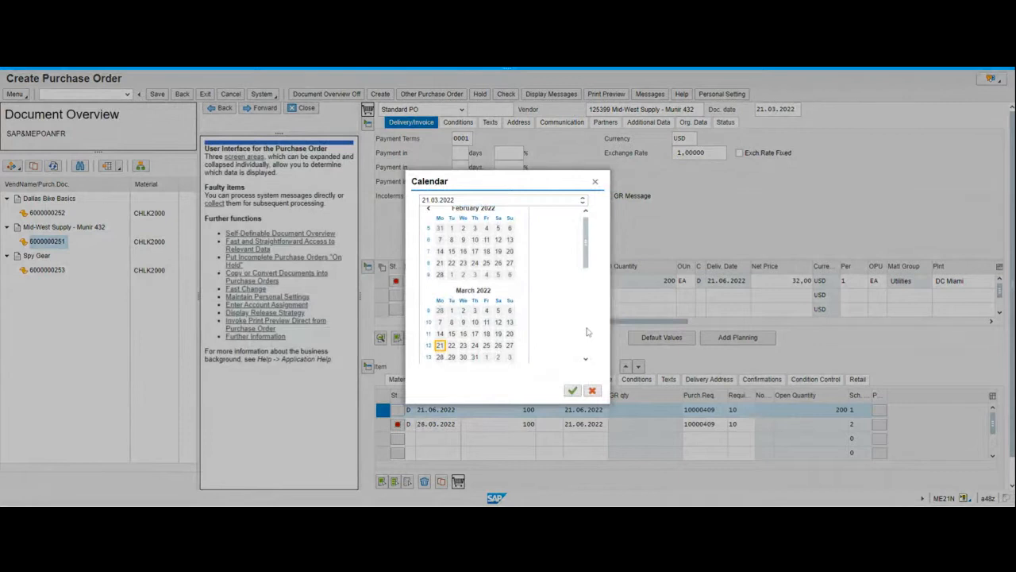
scroll(588, 335, "down", 3)
scroll(589, 341, "down", 3)
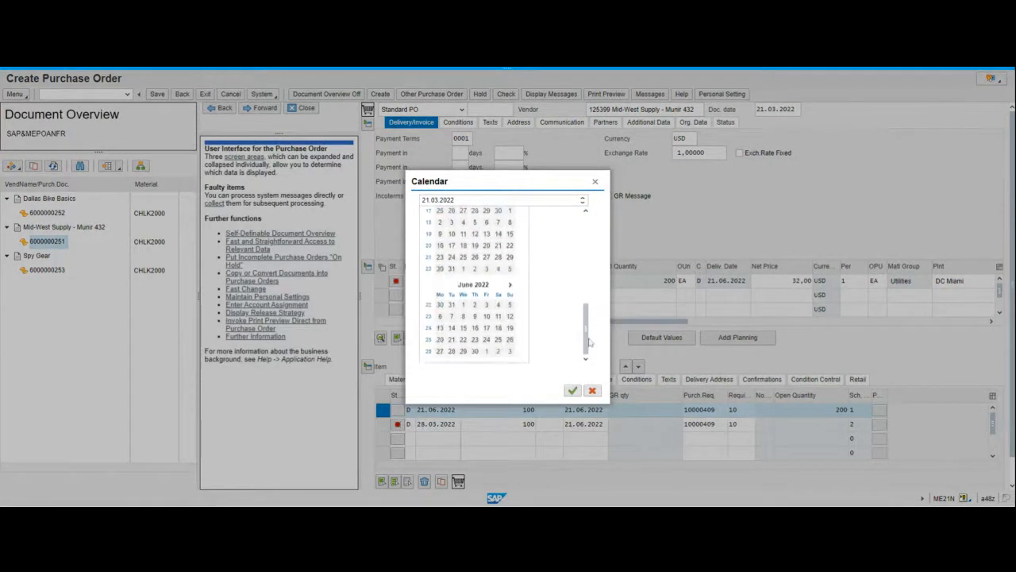
double_click(452, 352)
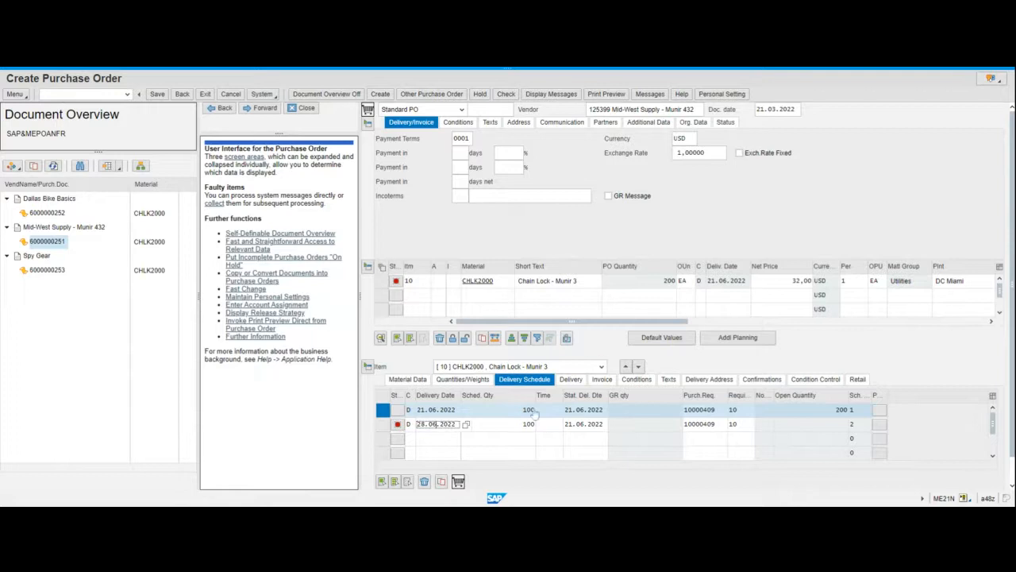
Set the second schedule line's statistical delivery date to 28.06.2022 and confirm.
left_click(589, 424)
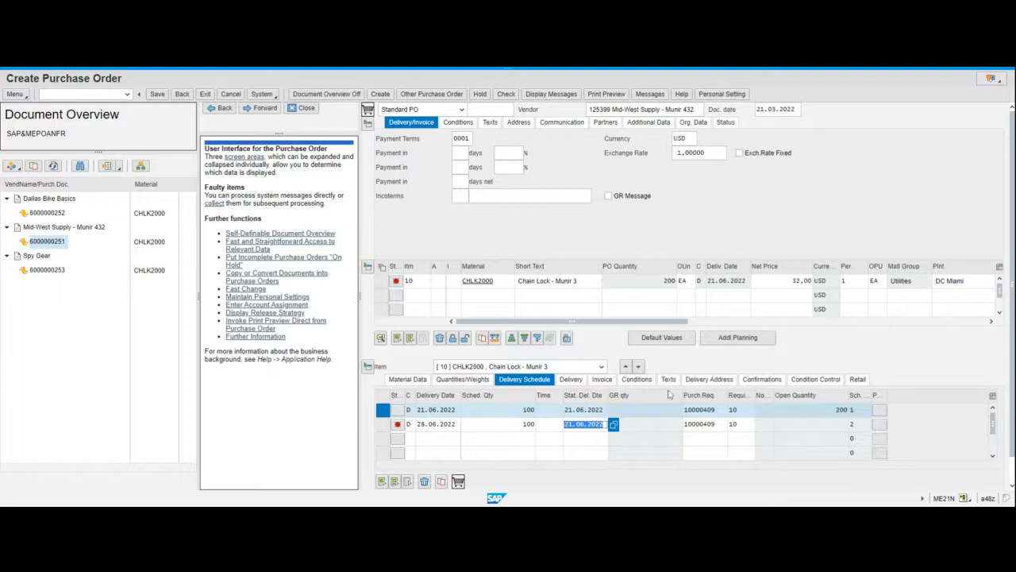
key("F4")
scroll(585, 324, "down", 1)
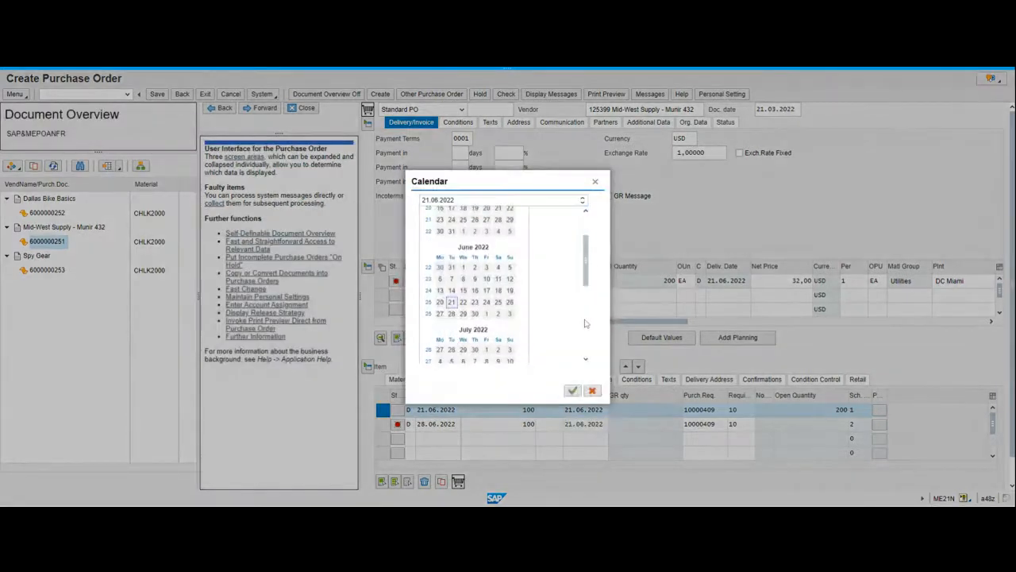
scroll(585, 323, "down", 2)
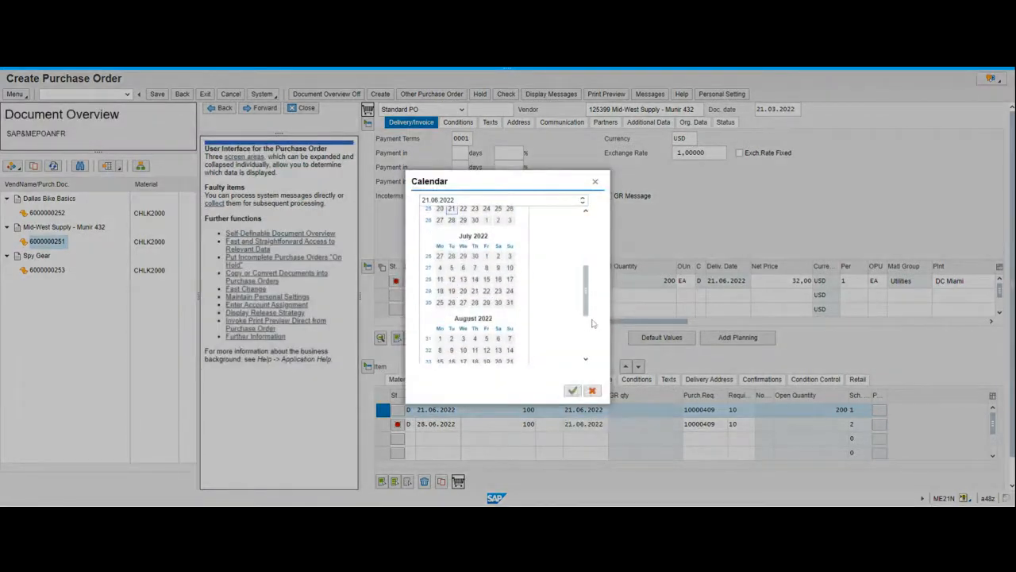
double_click(452, 221)
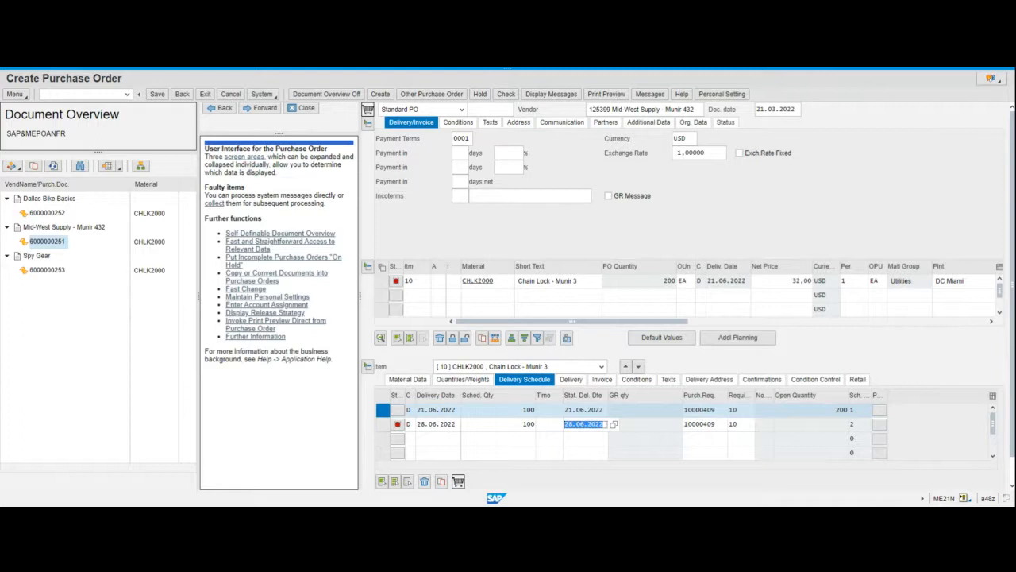
key("Return")
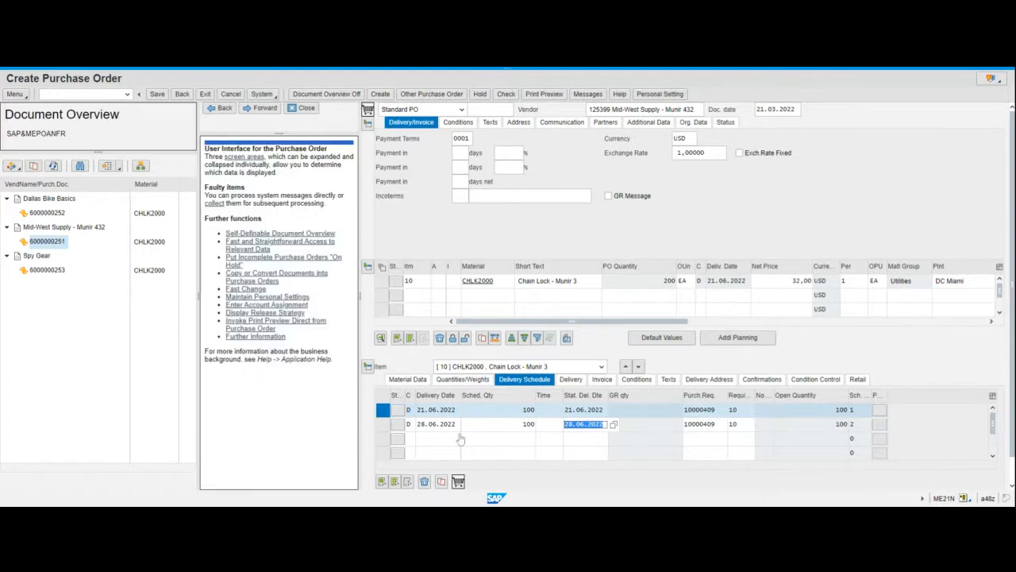
Save the purchase order.
left_click(397, 439)
left_click(416, 383)
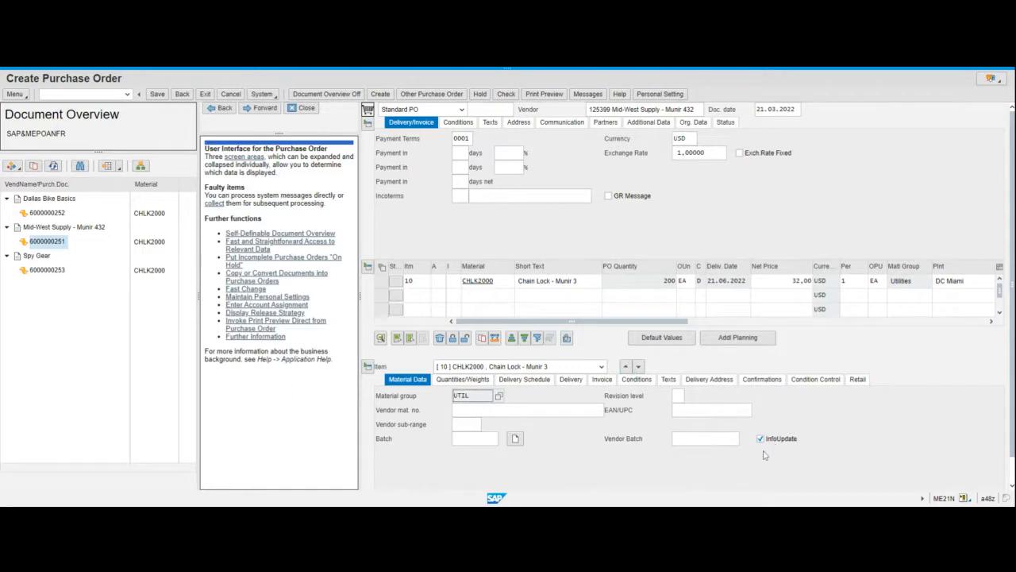
left_click(678, 343)
left_click(24, 95)
mouse_move(36, 108)
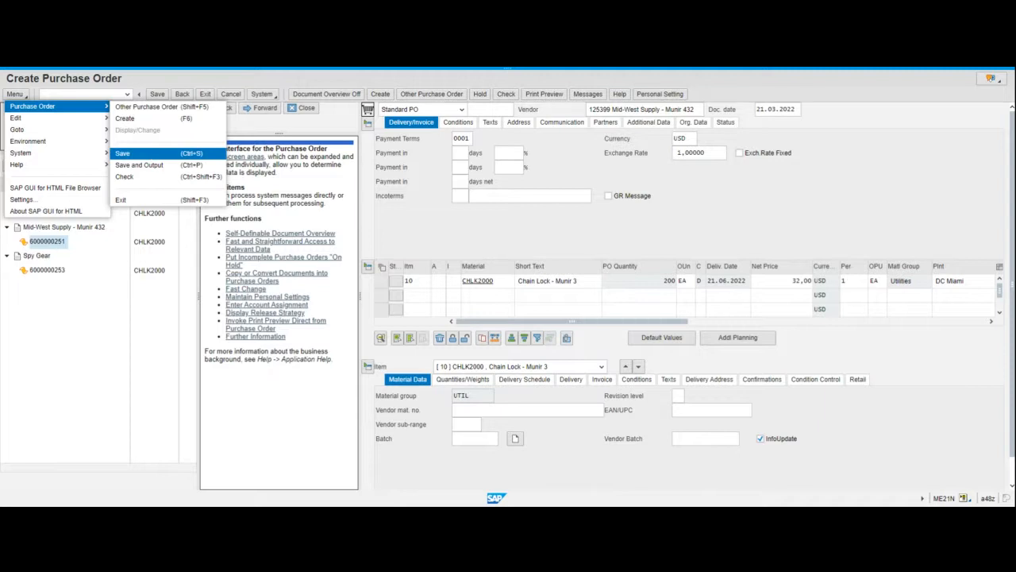
left_click(152, 156)
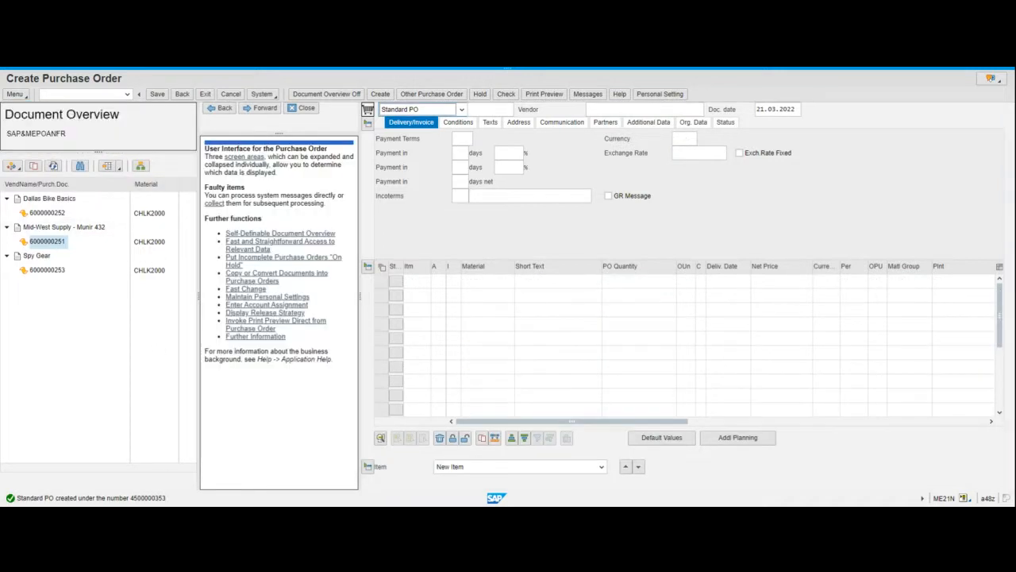
Open the creation message's details, select the new purchase order number and close the assistant.
double_click(148, 498)
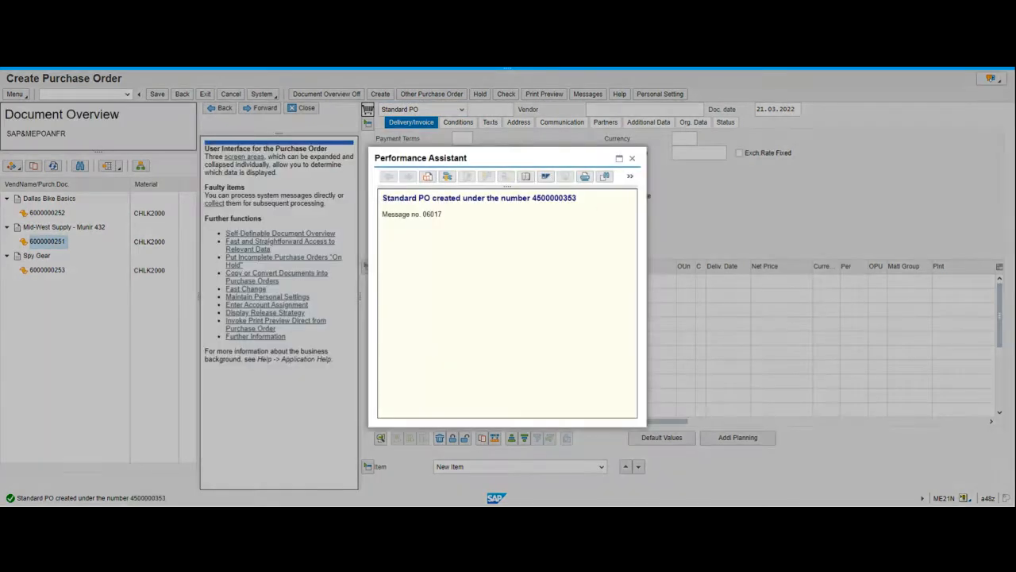
left_click_drag(532, 197, 576, 198)
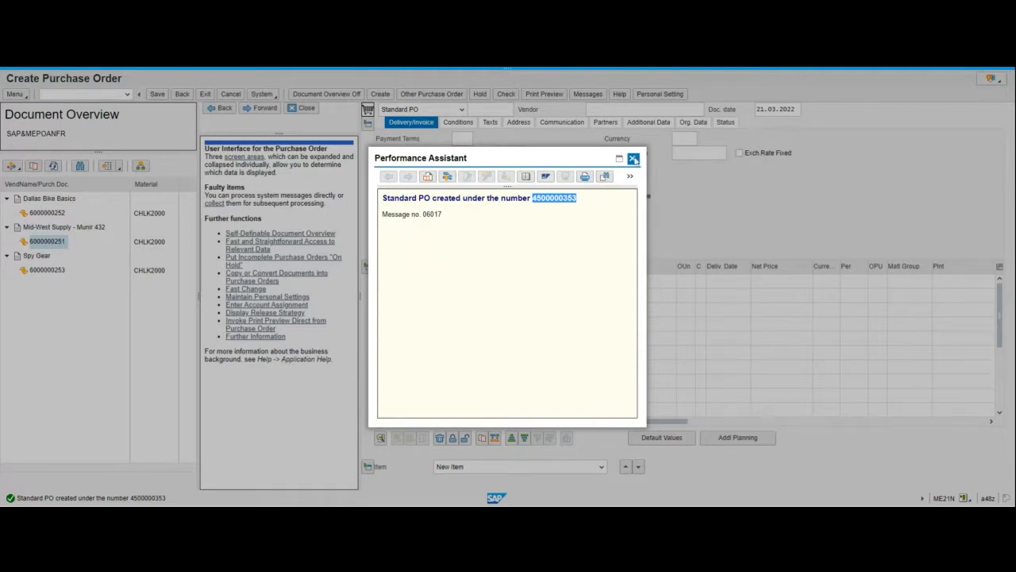
left_click(634, 159)
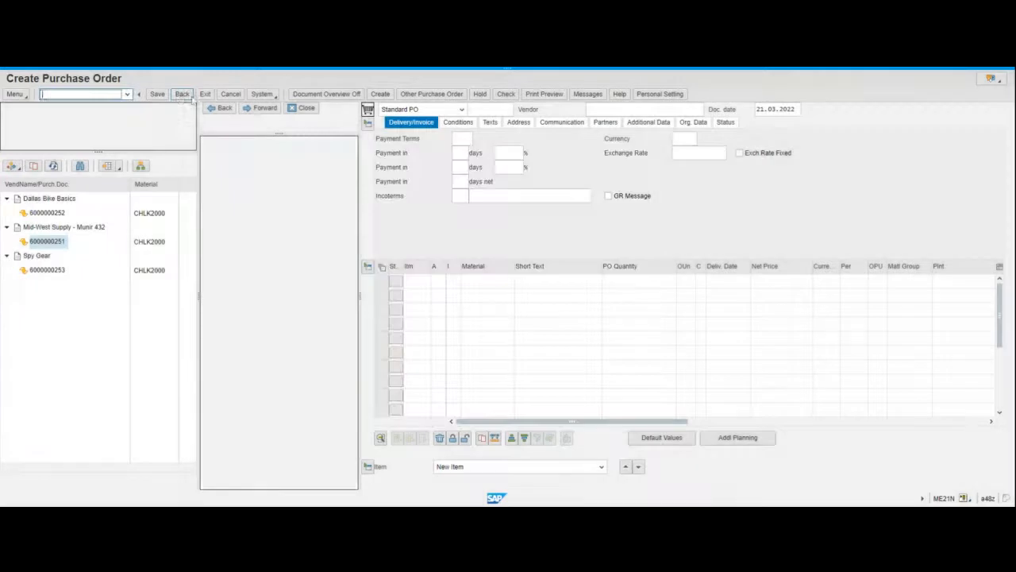
Open the stock/requirements list for material CHLK2000 in plant MI00 and review the purchase order lines.
left_click(182, 95)
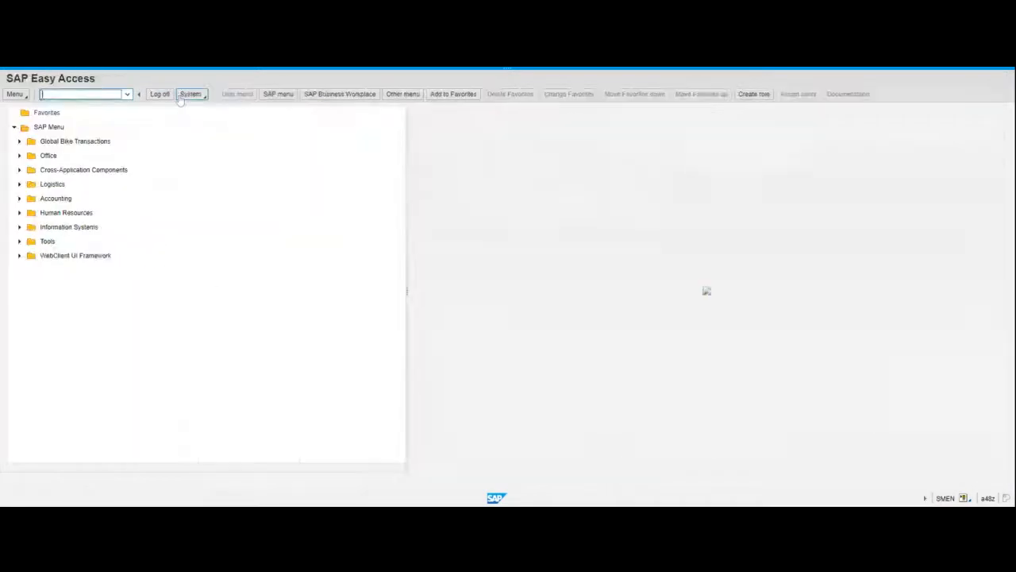
type("md04")
key("Return")
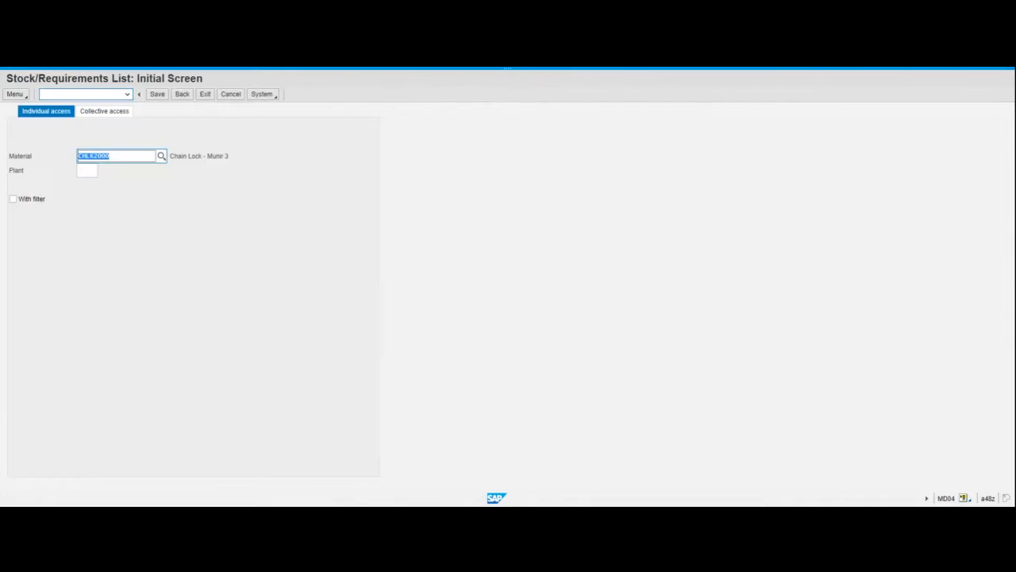
left_click(87, 170)
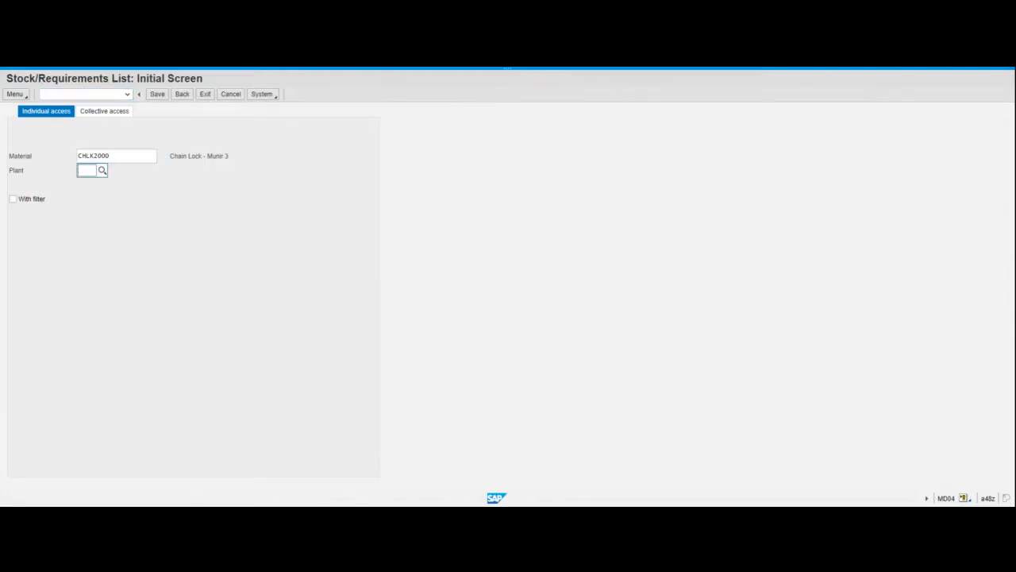
type("H")
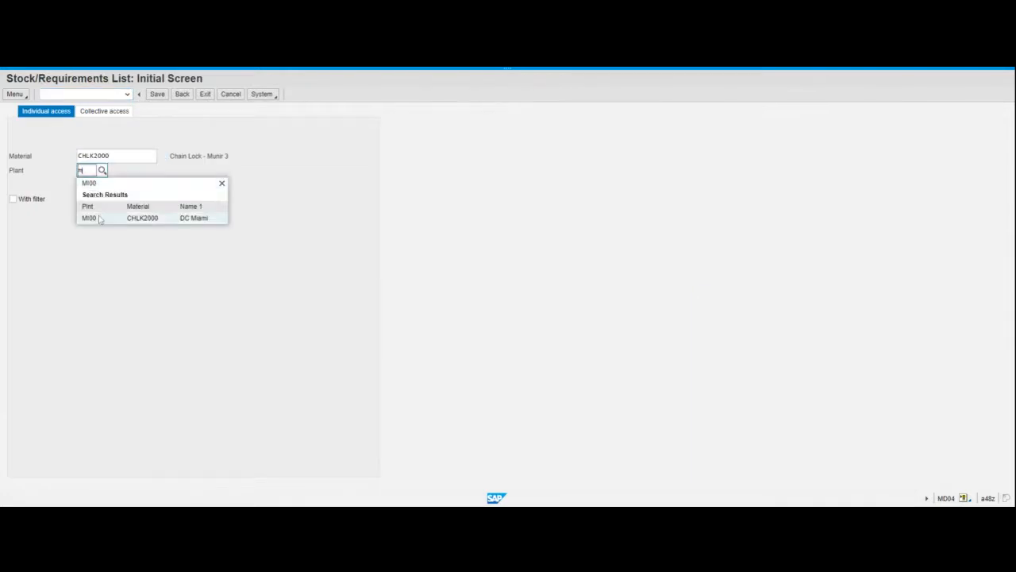
left_click(100, 220)
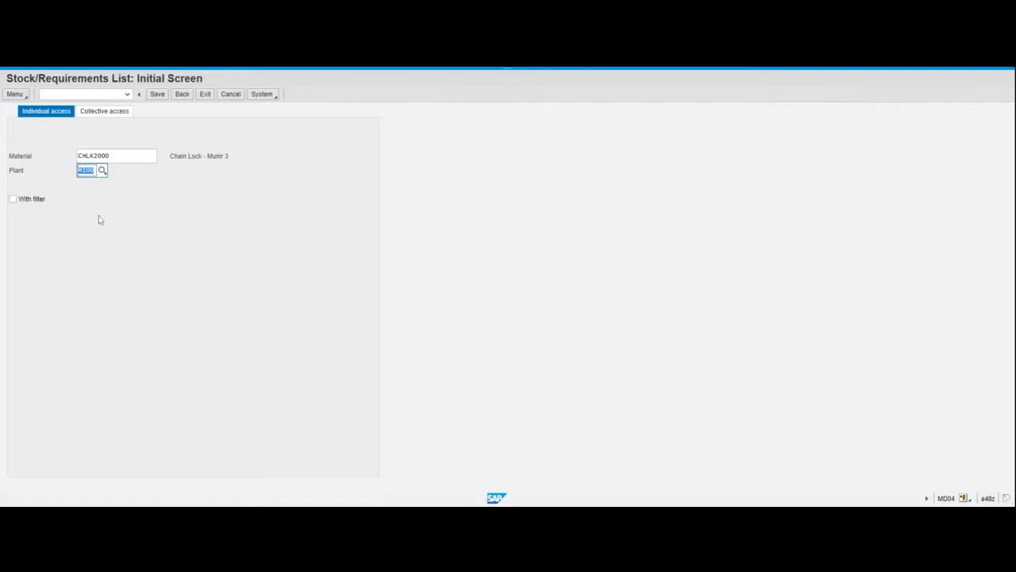
key("Return")
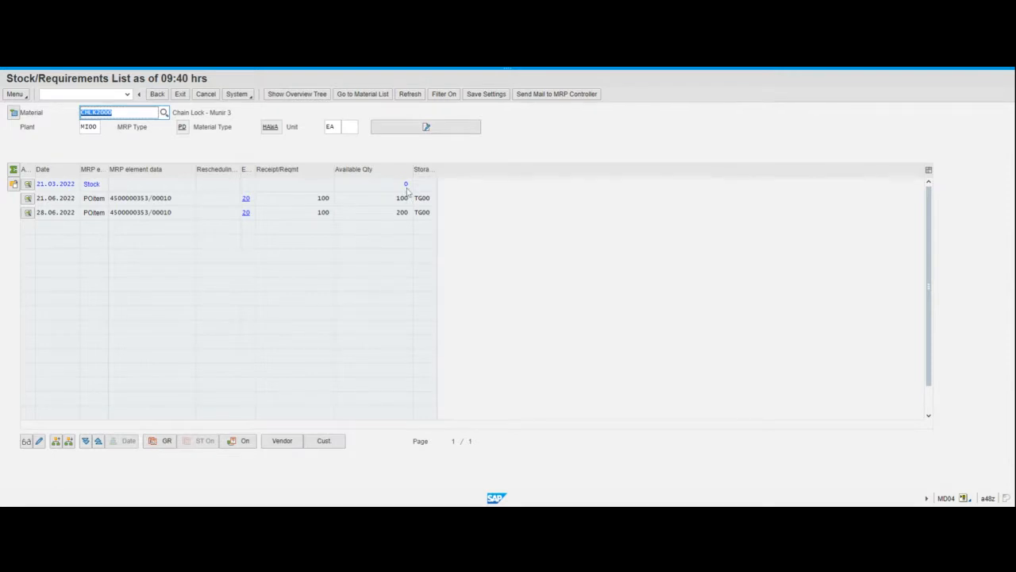
left_click(135, 204)
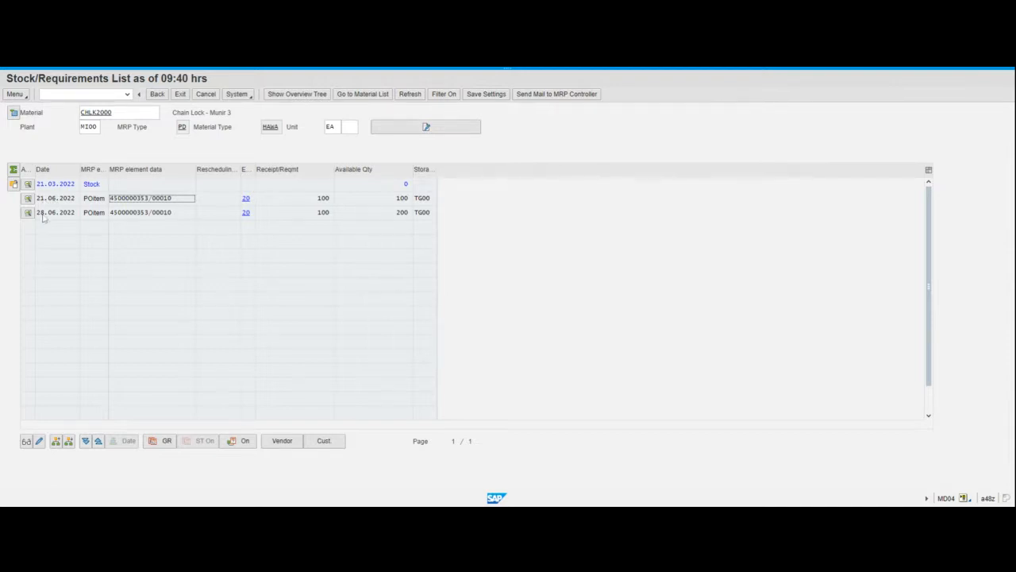
left_click(44, 216)
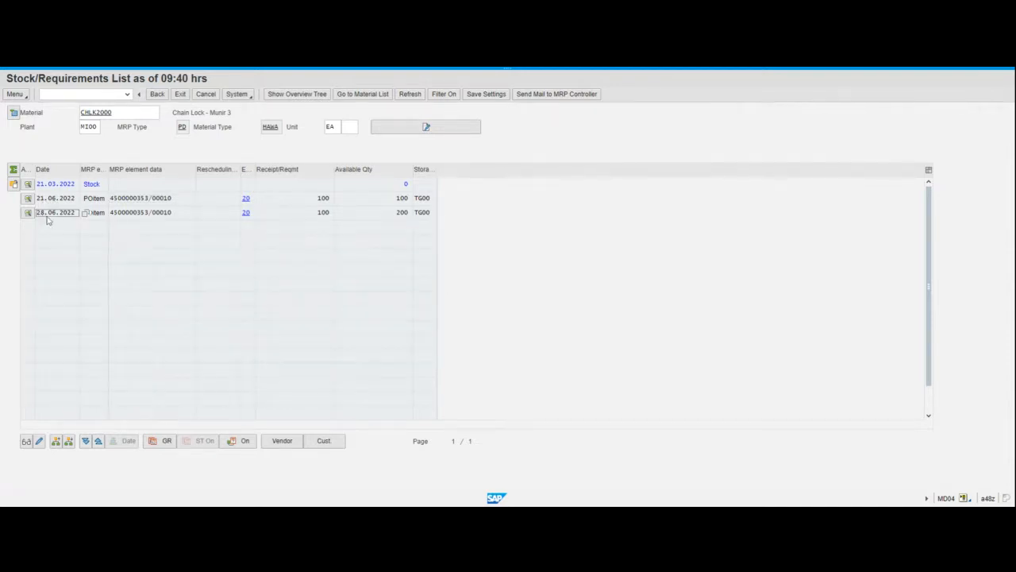
double_click(47, 219)
left_click(55, 212)
Exit the list and open the new purchase order in display mode with ME23N.
left_click(182, 94)
left_click(63, 94)
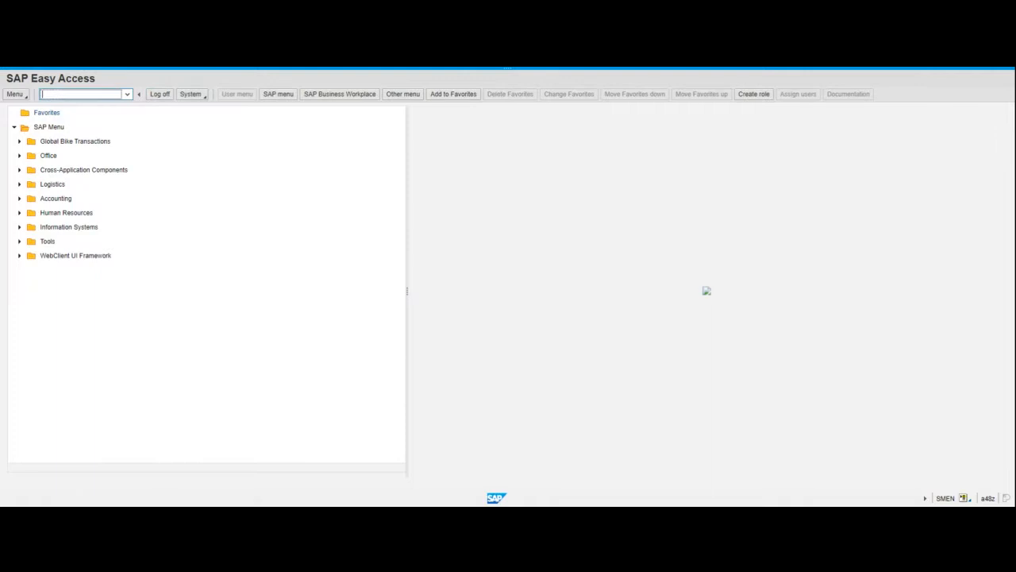
type("me23n")
key("Return")
key("Return")
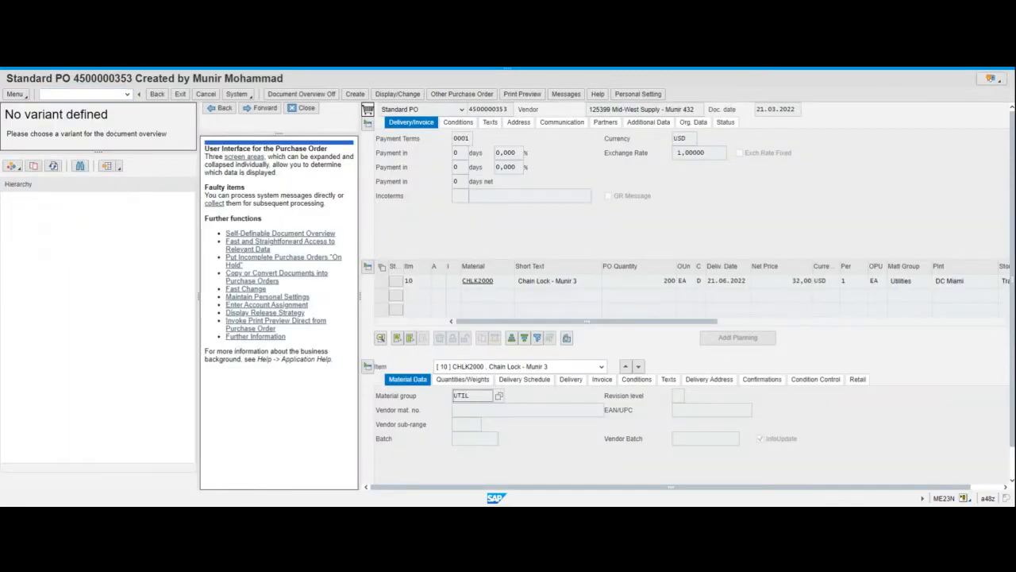
left_click_drag(73, 78, 132, 78)
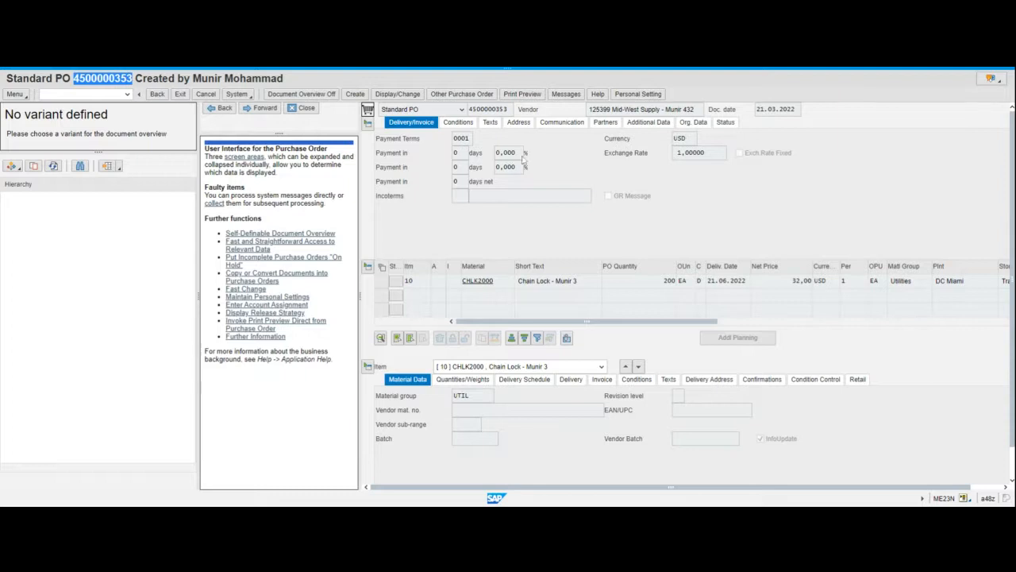
left_click(474, 97)
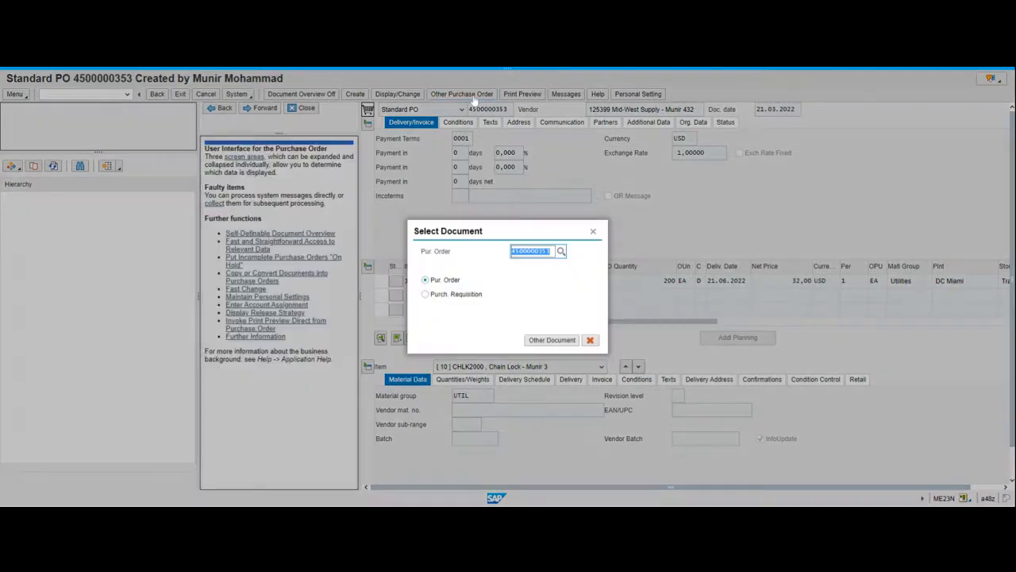
left_click(553, 254)
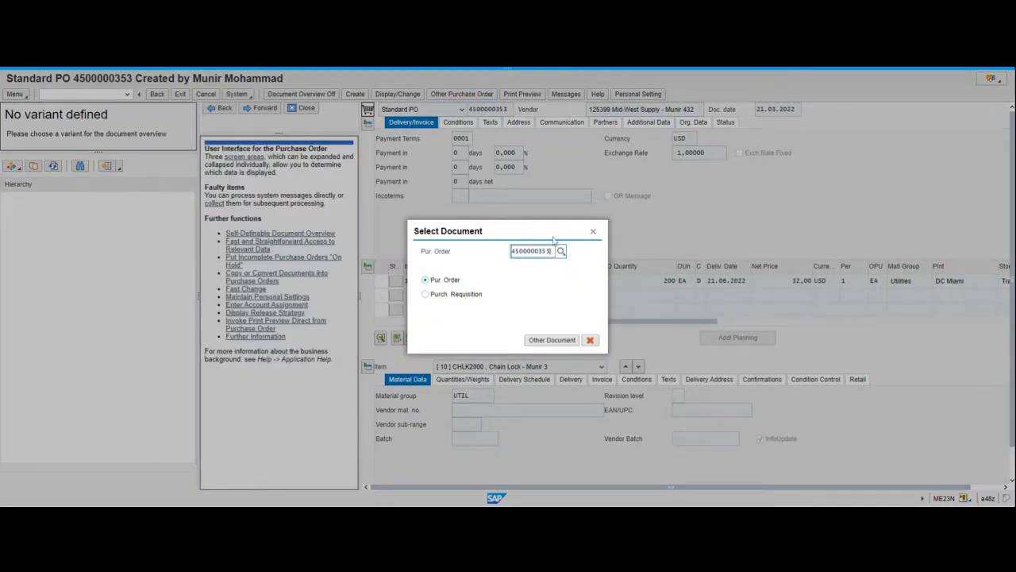
left_click(593, 232)
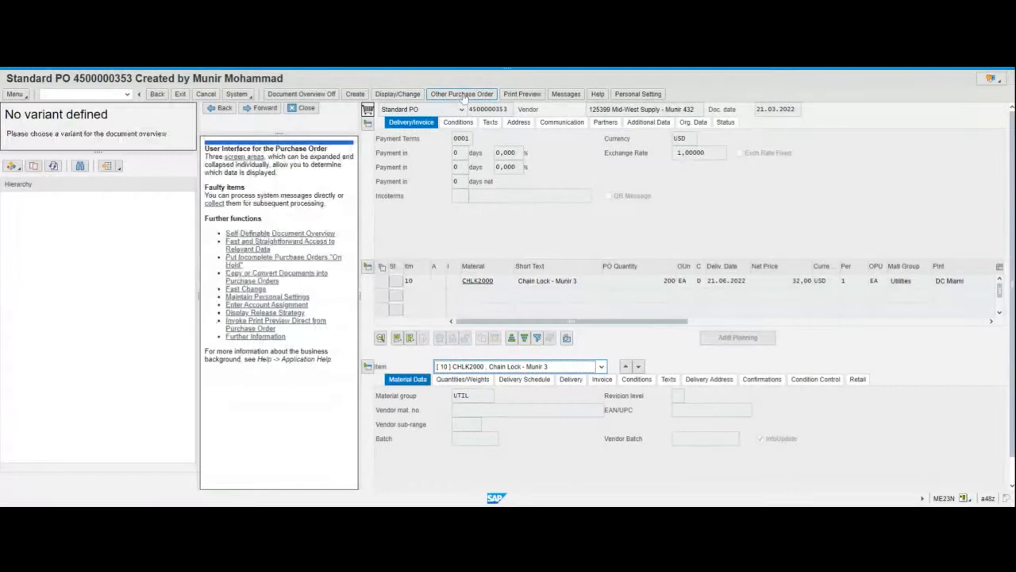
left_click(463, 96)
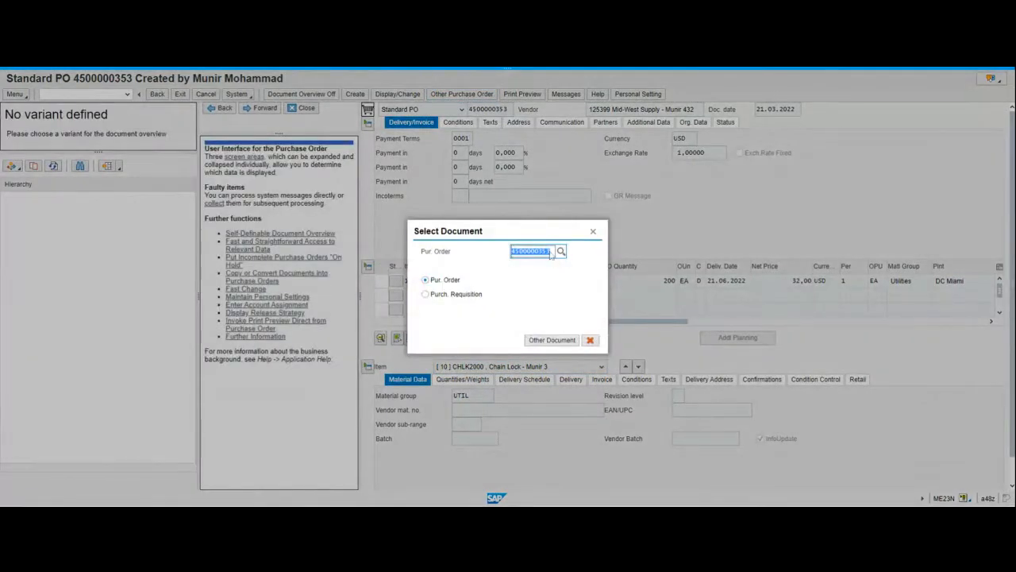
left_click(593, 231)
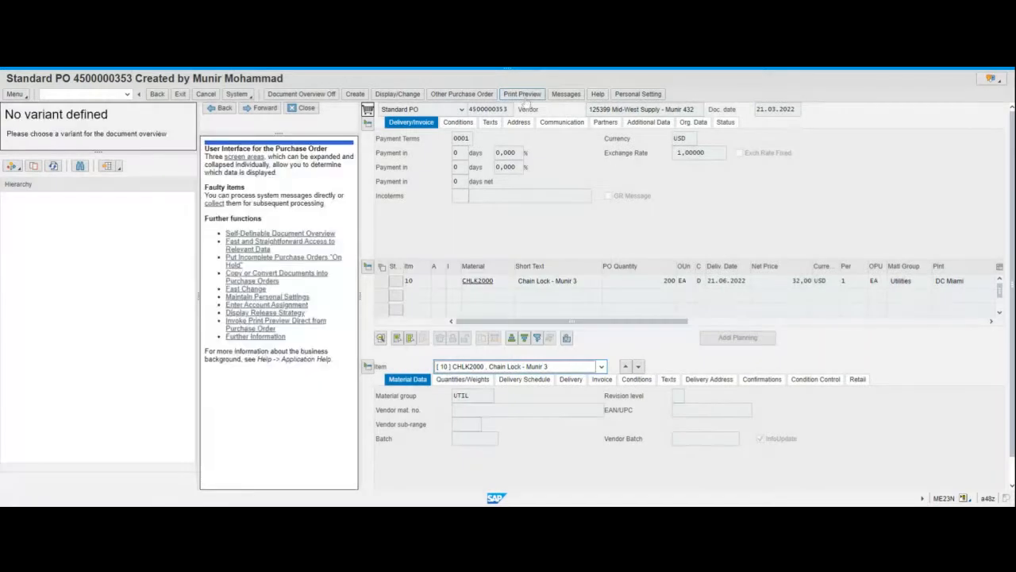
Open the purchase order's print preview and review its vendor, delivery address, item, price and delivery schedule.
left_click(524, 96)
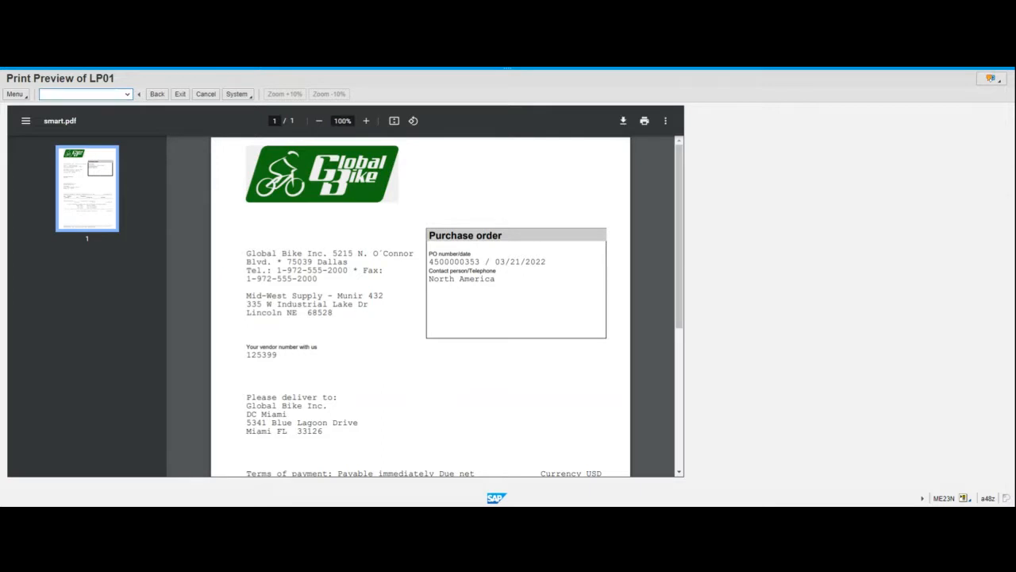
left_click_drag(246, 347, 278, 356)
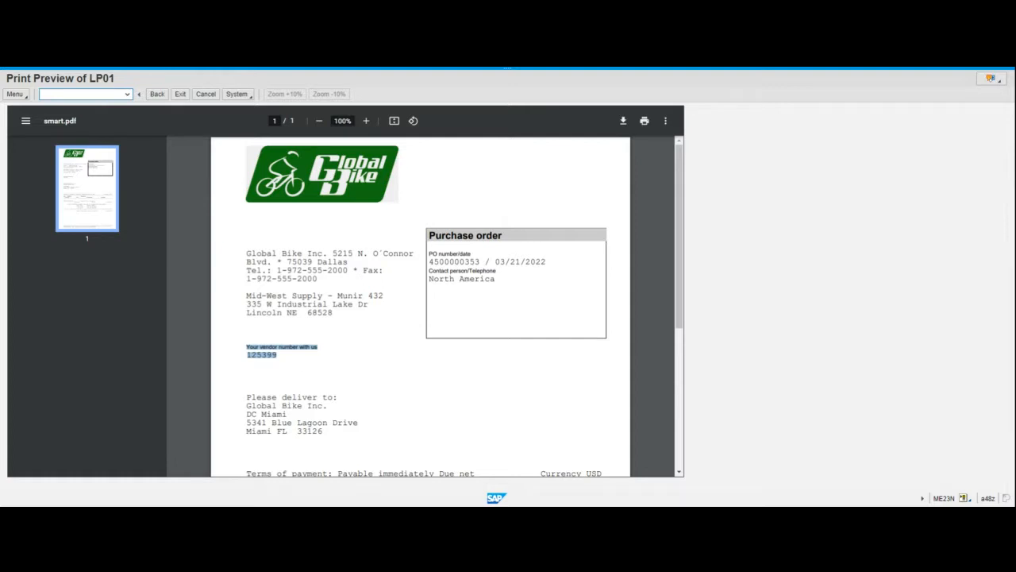
left_click_drag(247, 252, 317, 278)
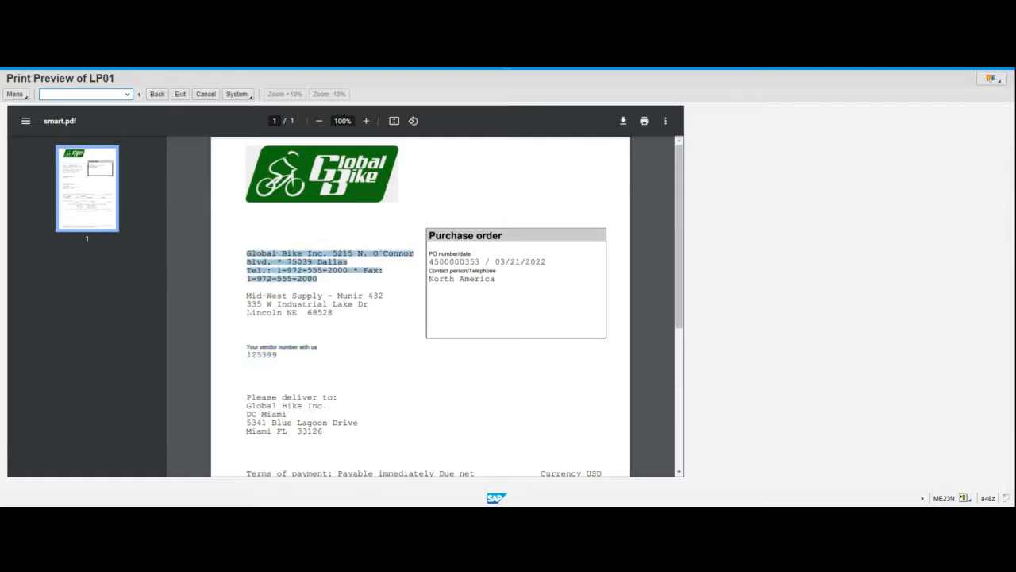
left_click_drag(246, 296, 383, 297)
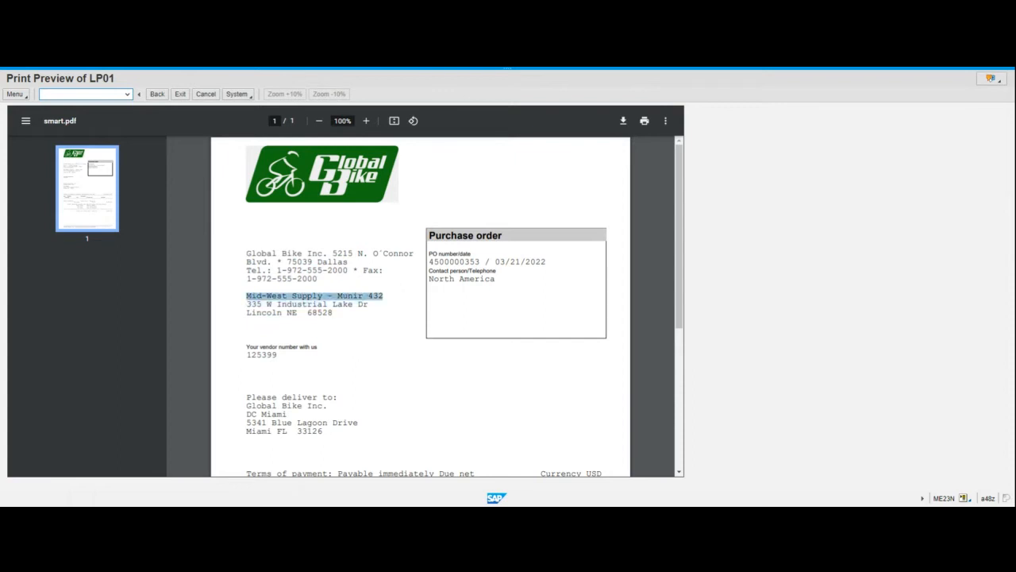
left_click_drag(246, 355, 277, 355)
scroll(421, 305, "down", 3)
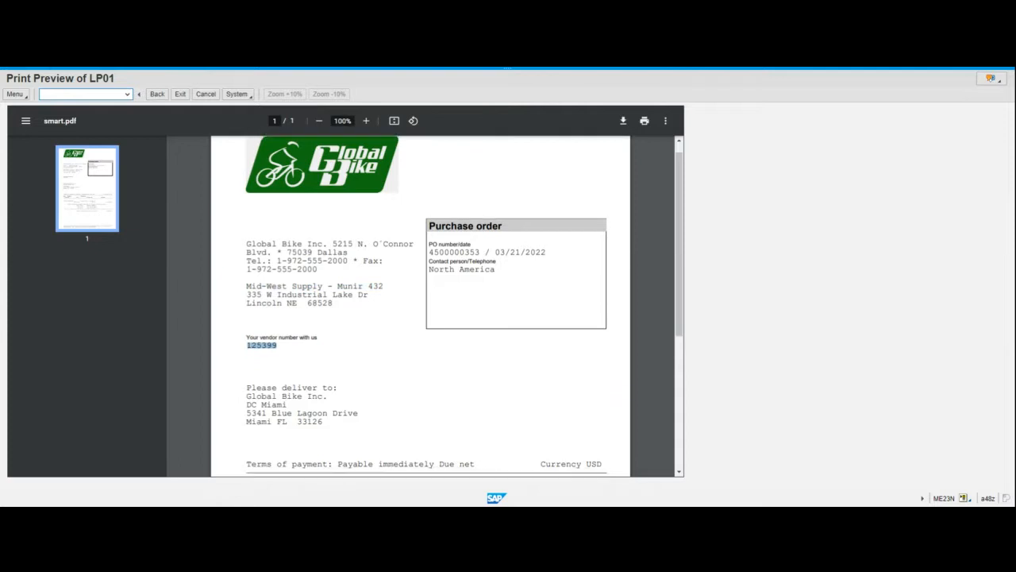
left_click_drag(246, 299, 323, 325)
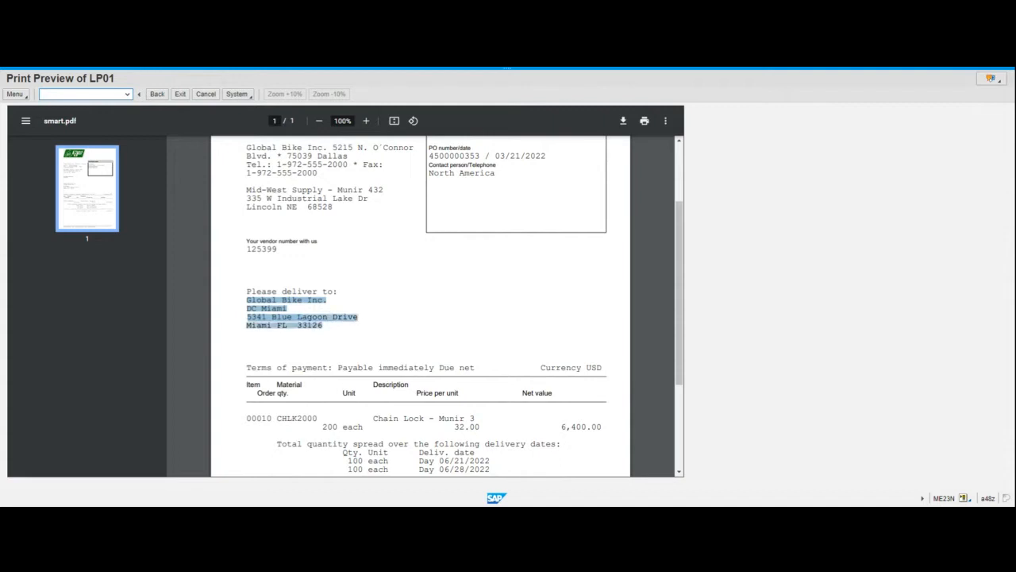
scroll(354, 338, "down", 3)
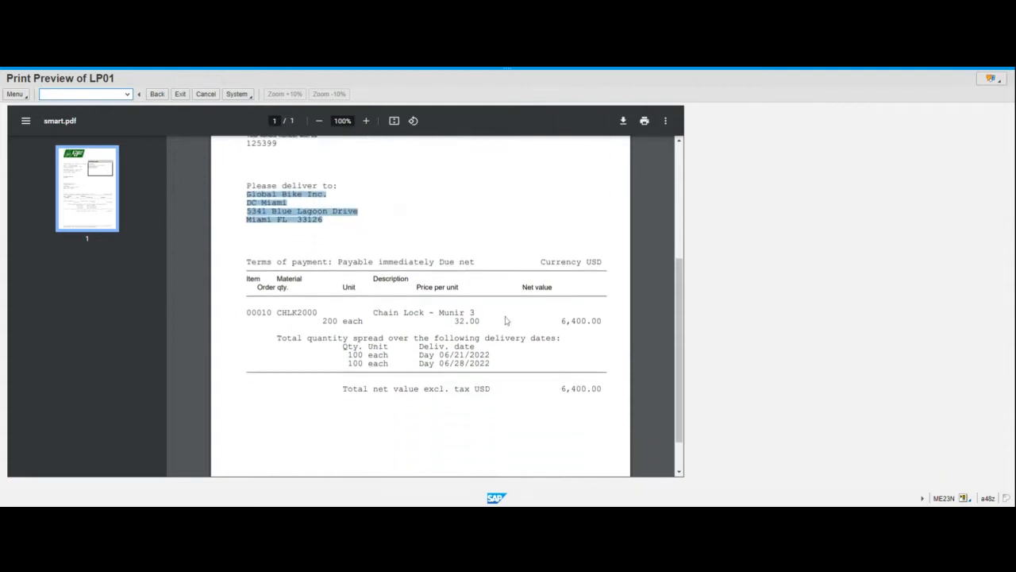
left_click(278, 339)
double_click(330, 321)
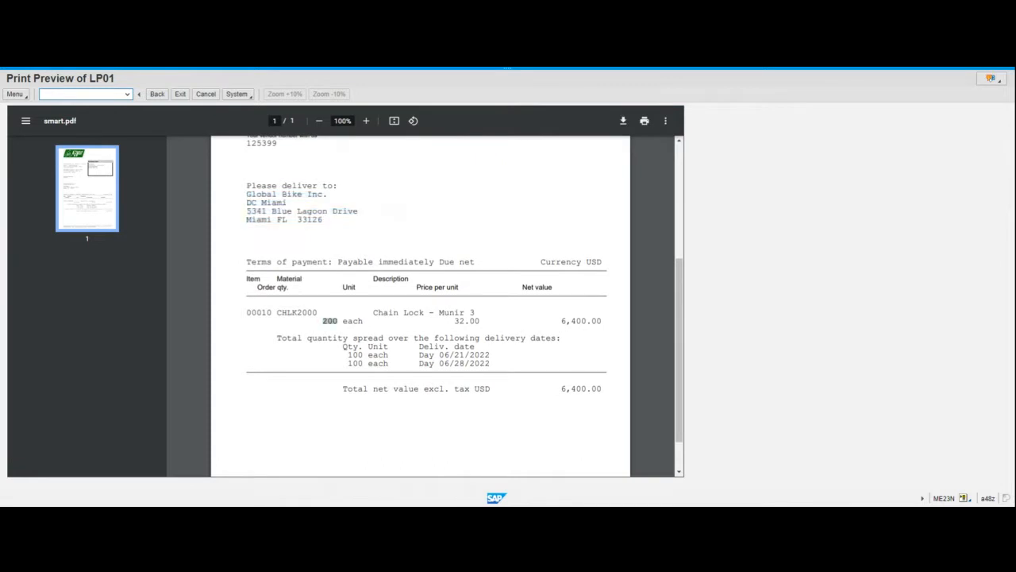
double_click(460, 322)
left_click_drag(562, 321, 602, 321)
left_click_drag(349, 354, 465, 354)
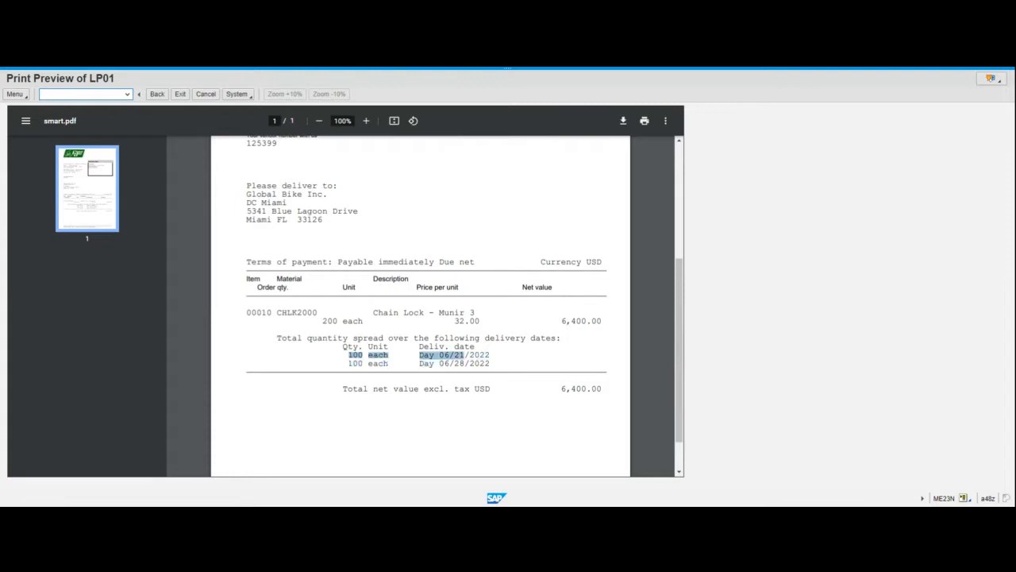
left_click_drag(349, 363, 441, 363)
left_click(536, 361)
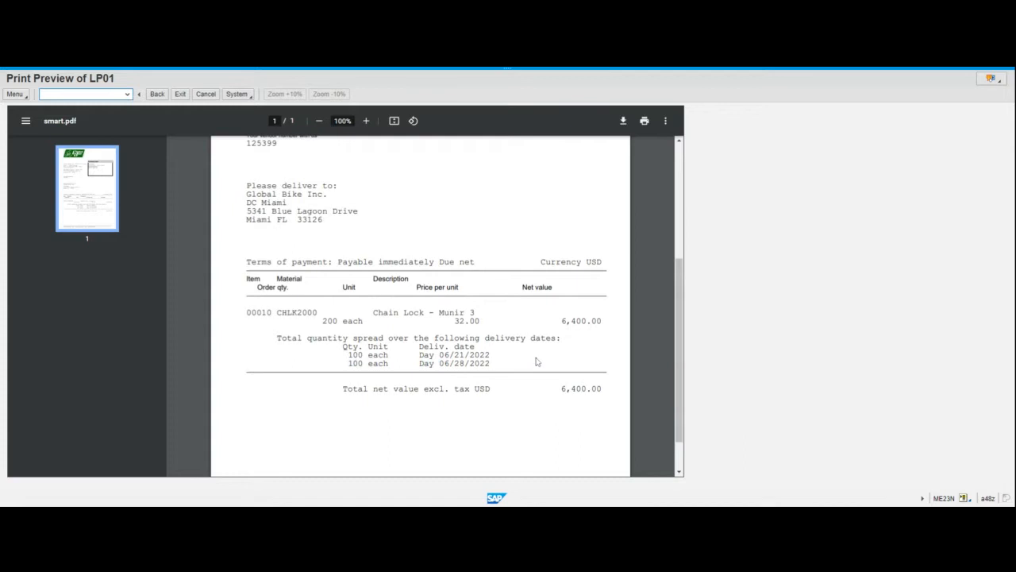
scroll(536, 362, "down", 1)
scroll(536, 361, "up", 2)
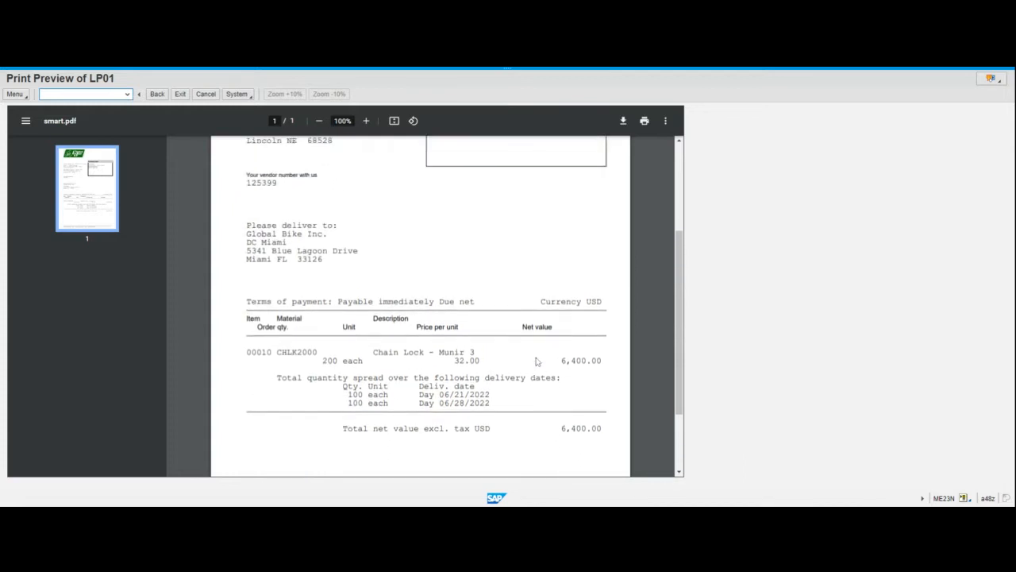
scroll(536, 361, "up", 1)
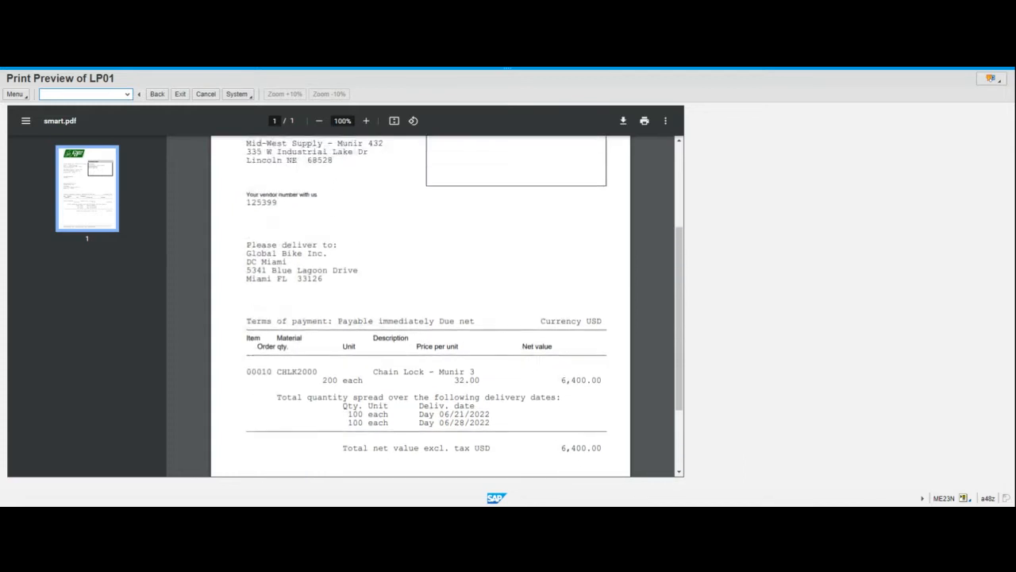
Leave the print preview and the purchase order display to return to the main menu.
left_click(624, 123)
left_click(181, 94)
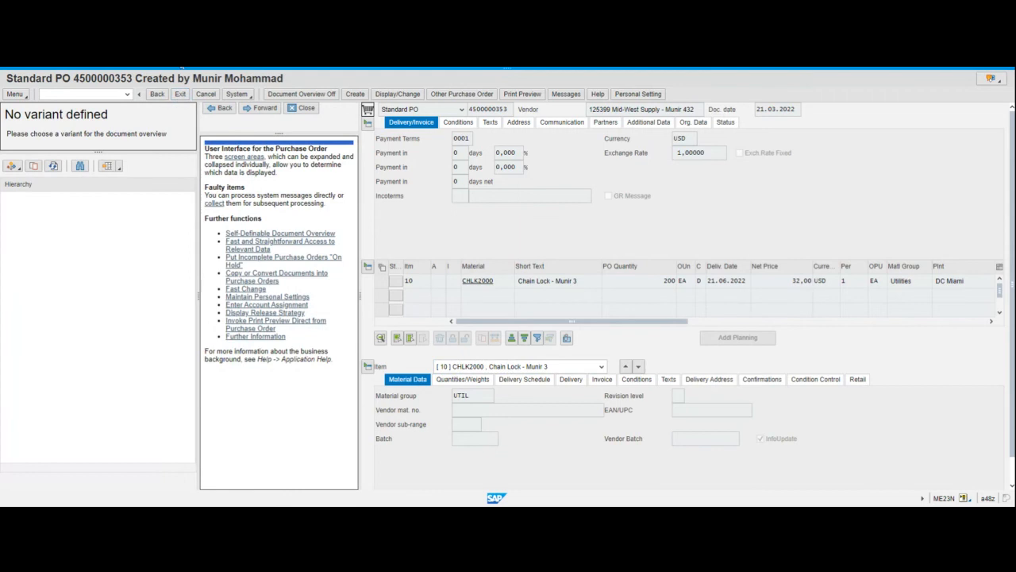
left_click(181, 94)
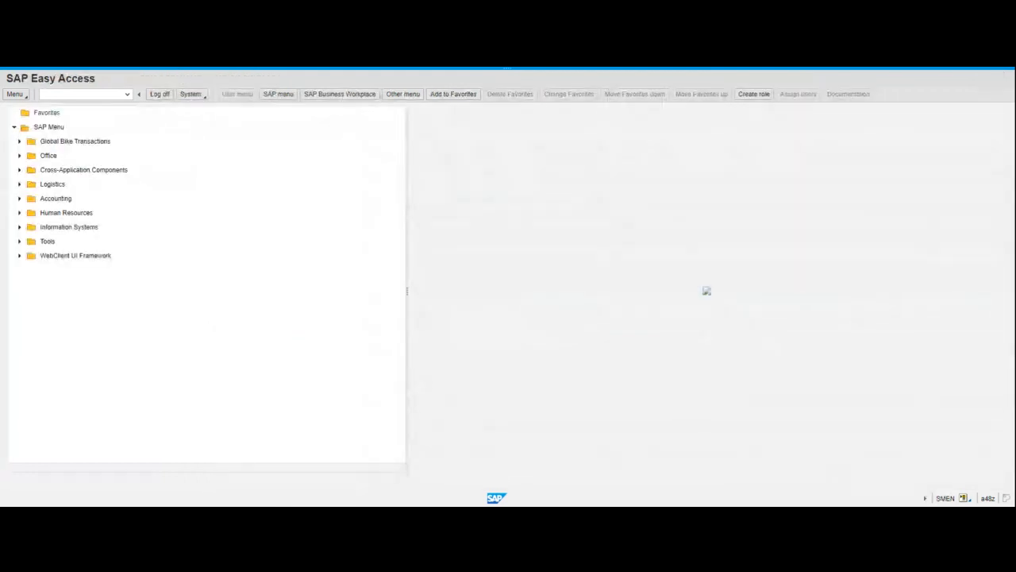